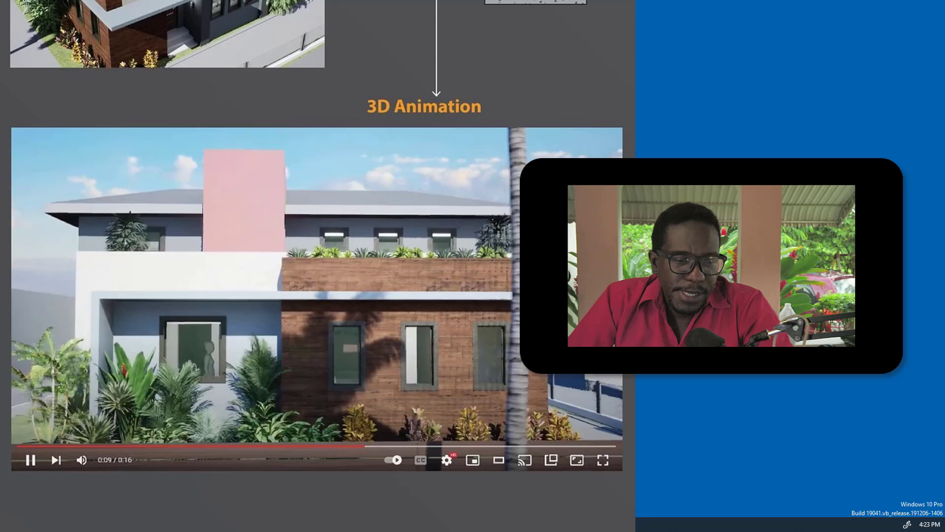
- Bring up Photoshop's Demo - 01.psd and place Illustrator's Demo - 01.ai beside it
click(118, 524)
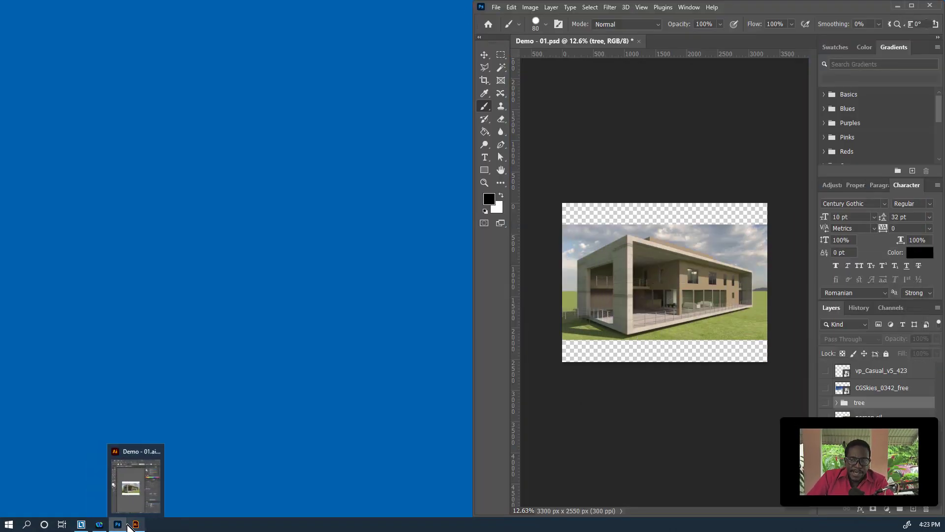
click(133, 524)
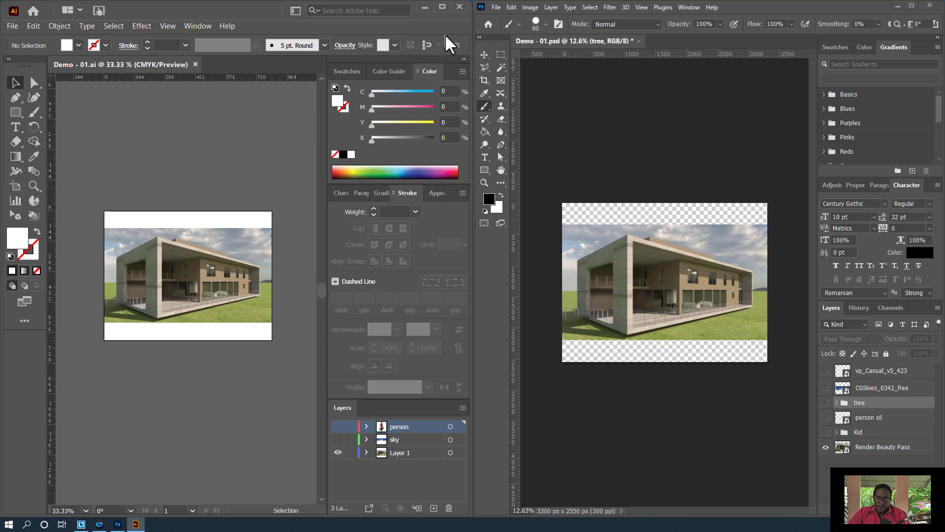
- Maximize the Photoshop window and zoom in closely on the roof edge against the sky
click(911, 5)
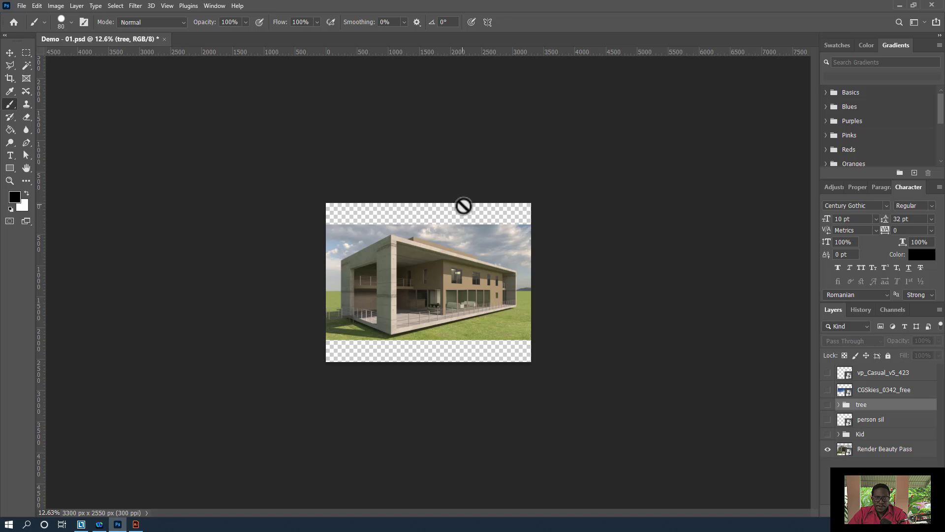
scroll(463, 205, up, 5)
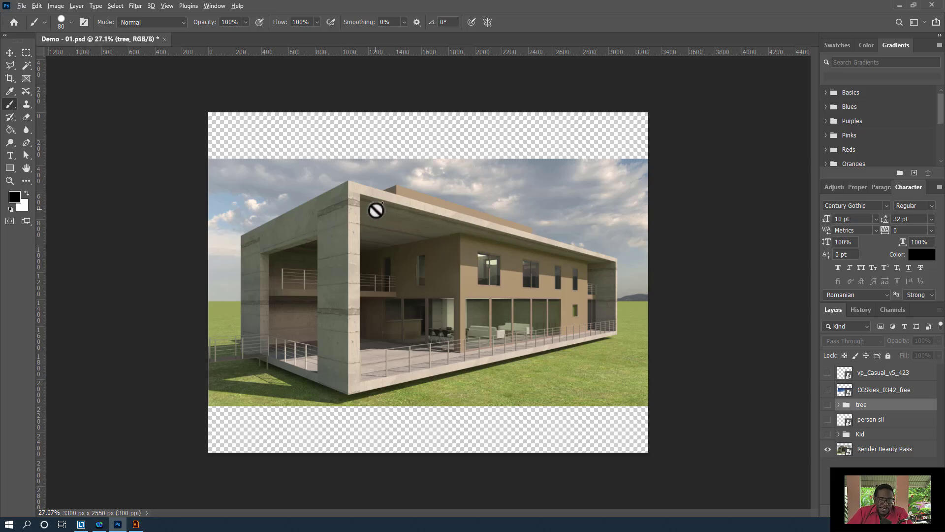
scroll(367, 200, up, 4)
scroll(364, 158, down, 3)
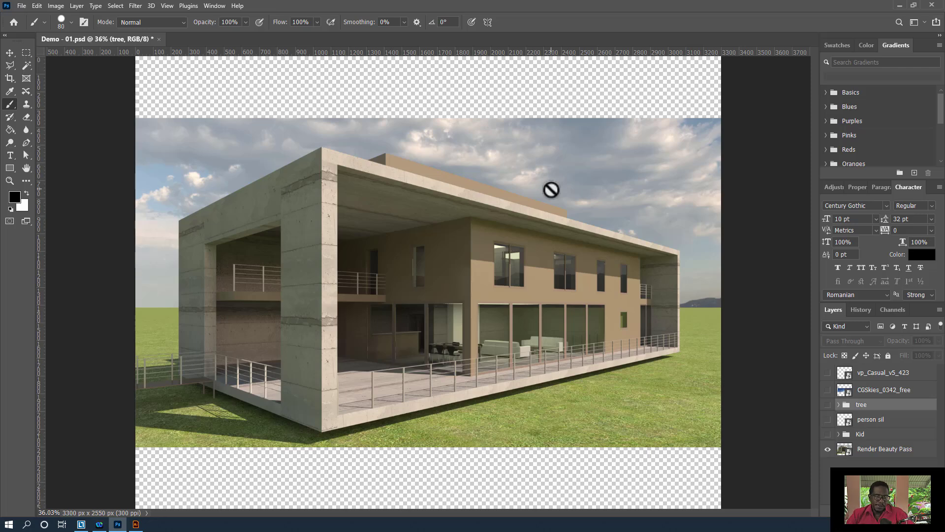
scroll(292, 150, up, 5)
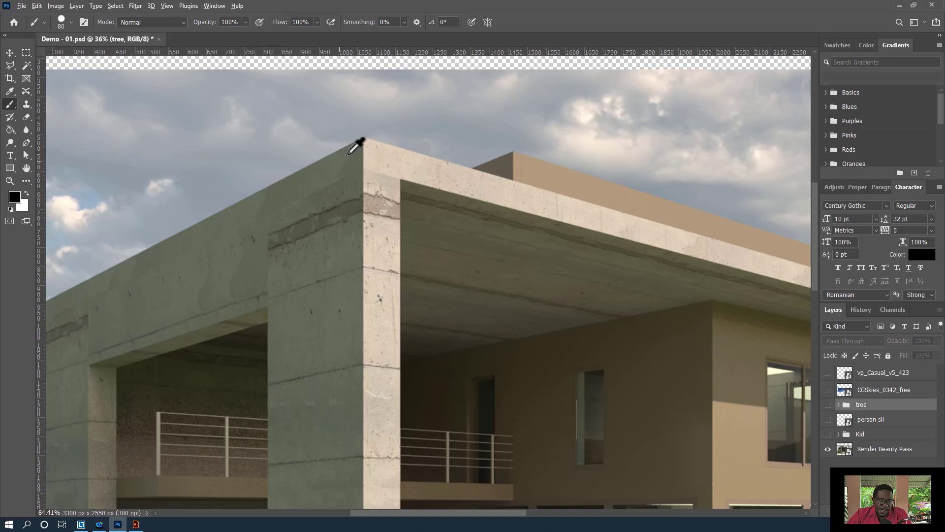
scroll(354, 147, up, 5)
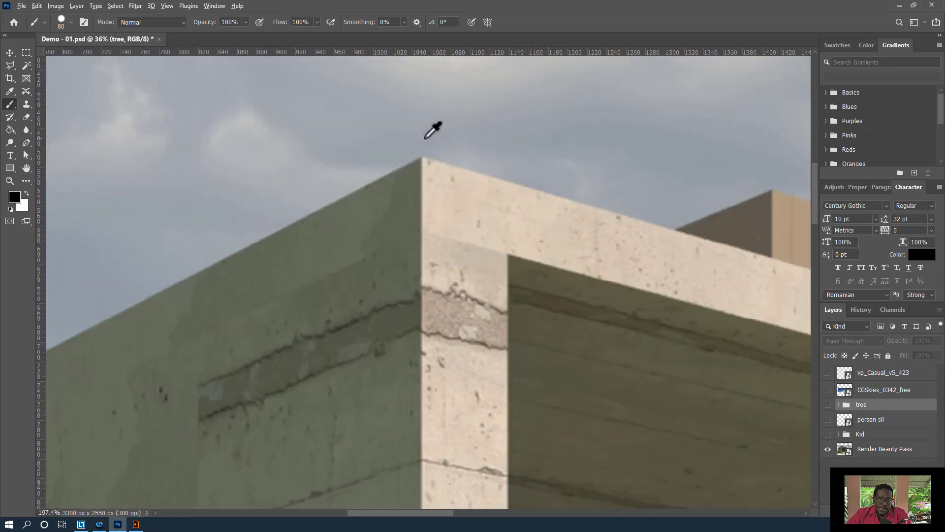
scroll(429, 134, up, 10)
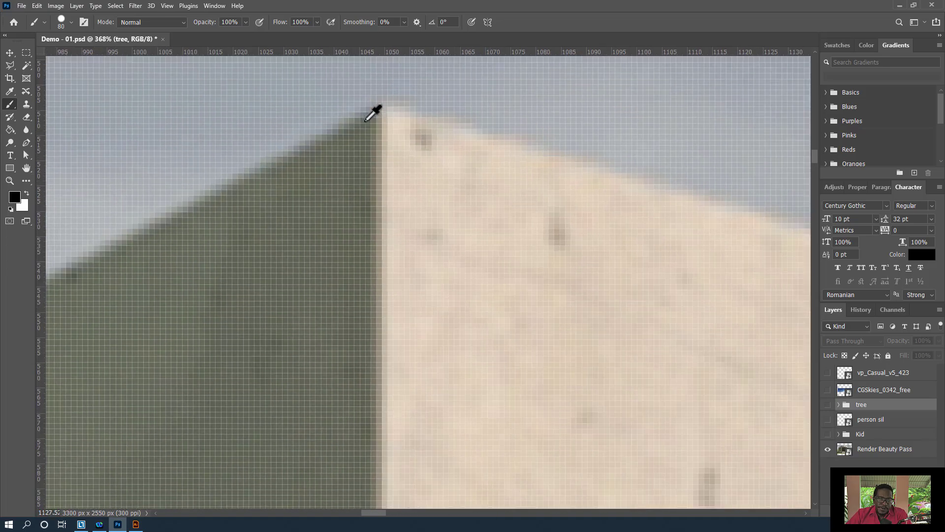
scroll(374, 113, up, 3)
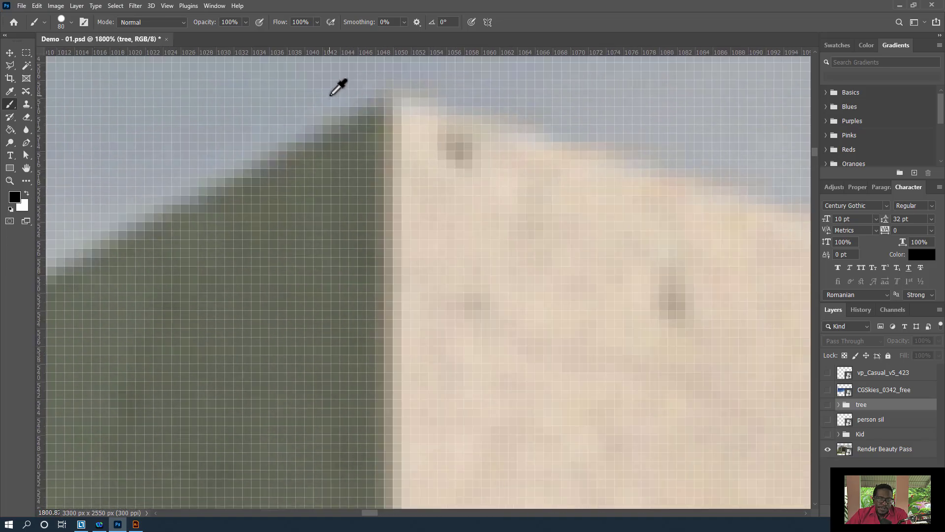
- Switch to the Move tool and zoom back out to the full composite
click(15, 48)
scroll(432, 181, down, 1)
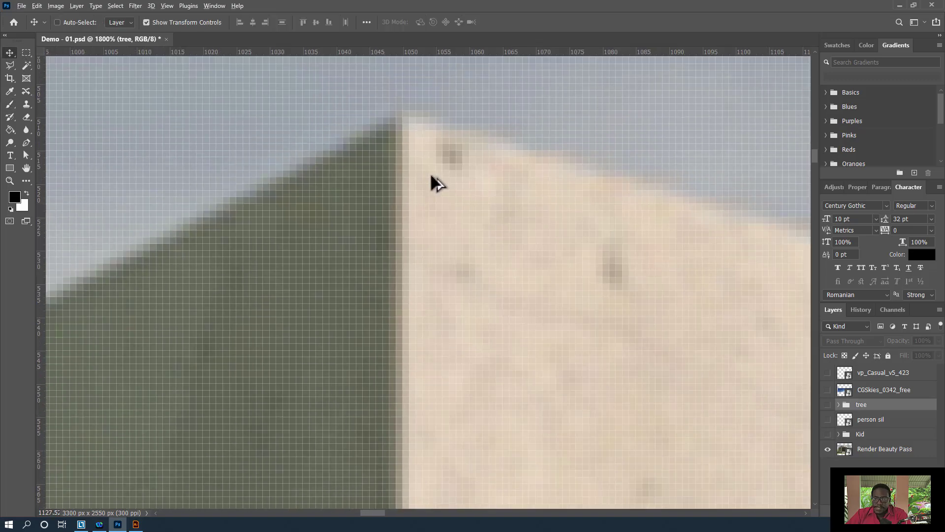
scroll(435, 184, down, 15)
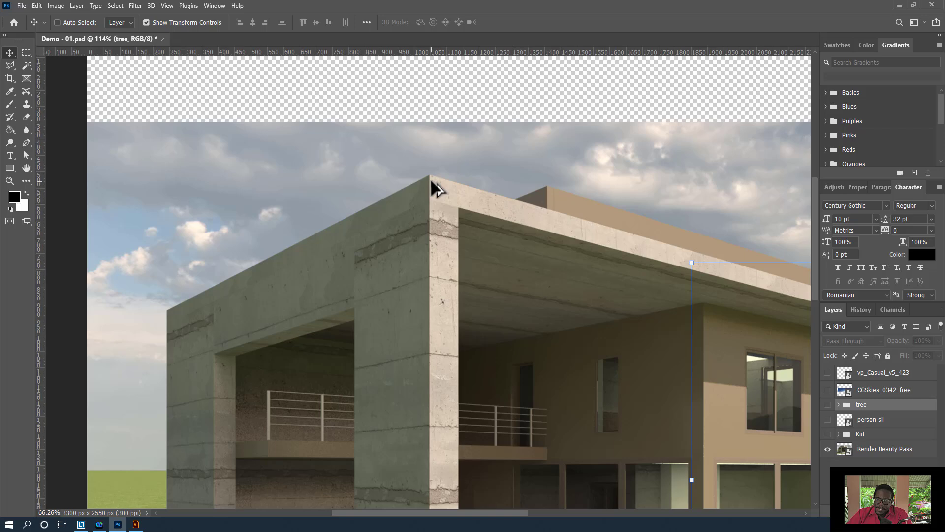
scroll(435, 186, down, 5)
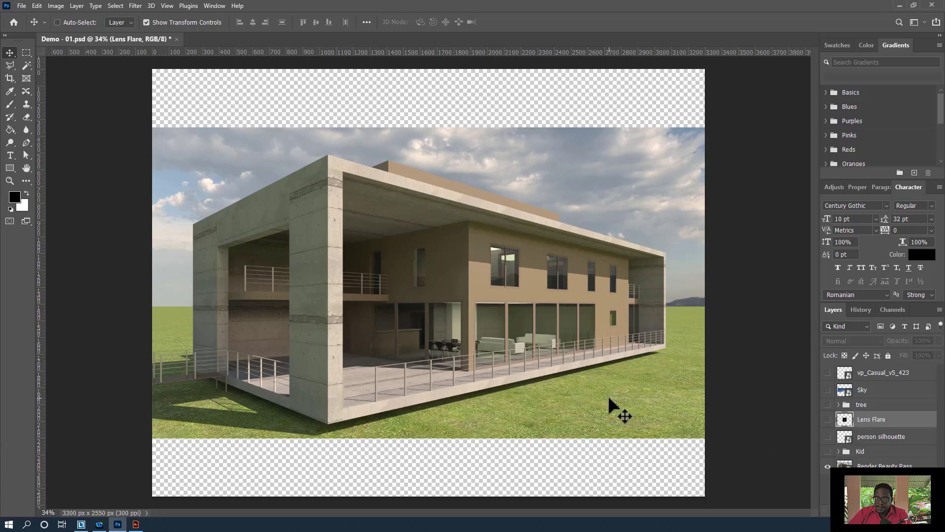
- Nudge the Lens Flare layer slightly and draw annotation arrows toward the bottom and Sky layers
drag(694, 415, 759, 405)
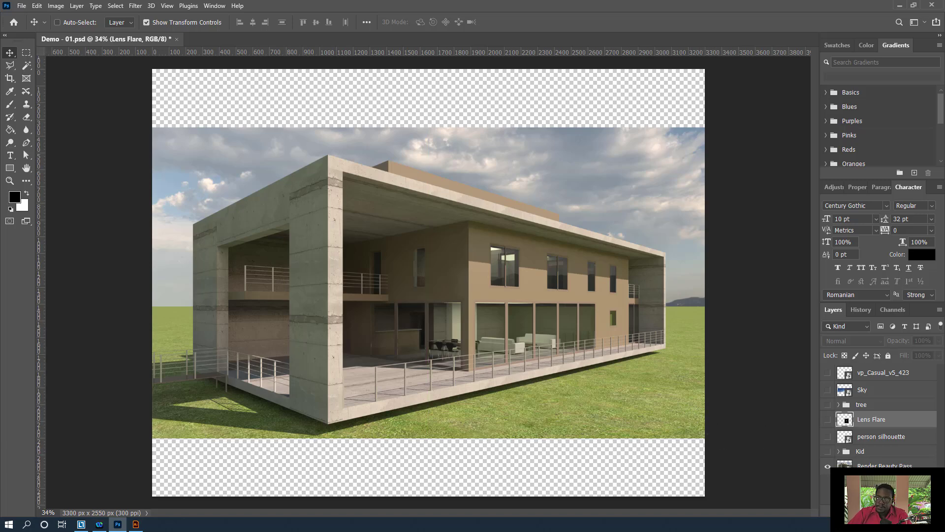
drag(850, 180, 850, 184)
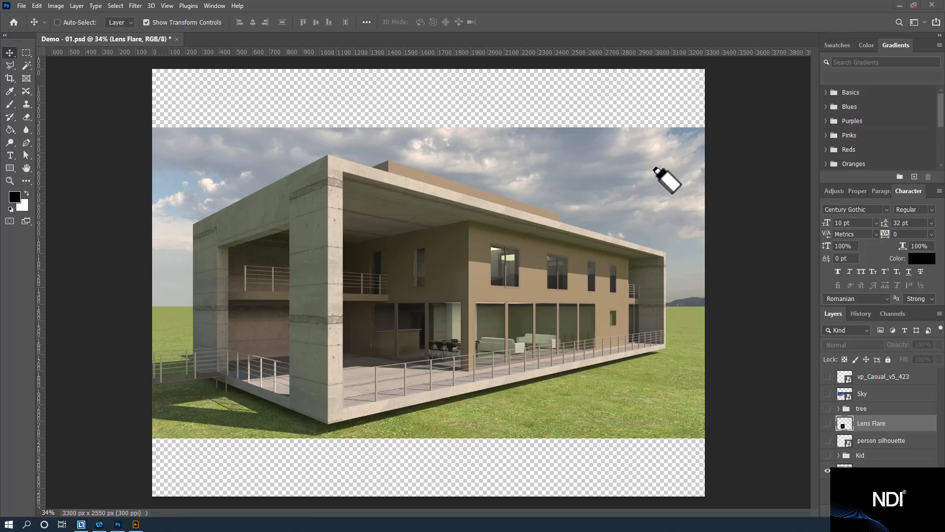
drag(636, 154, 727, 256)
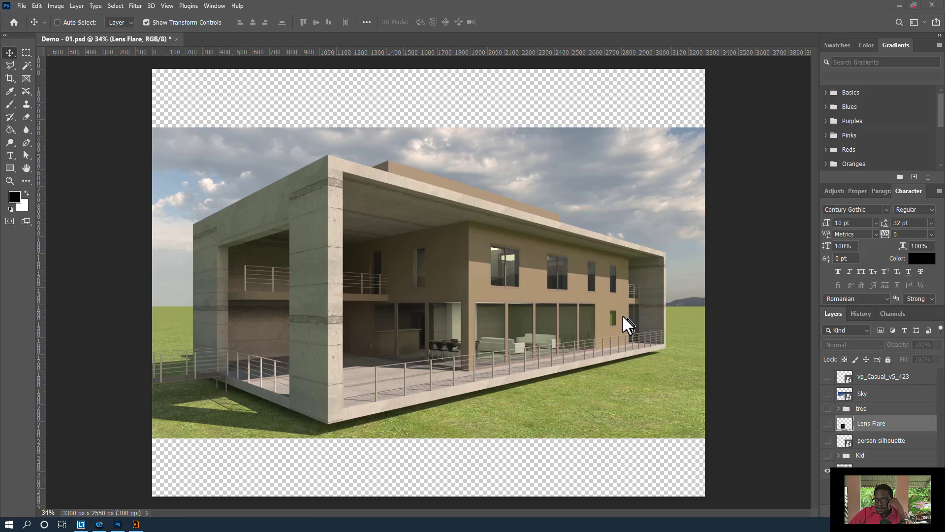
mouse_move(611, 311)
mouse_down()
mouse_move(792, 414)
mouse_move(817, 448)
mouse_move(816, 471)
mouse_up()
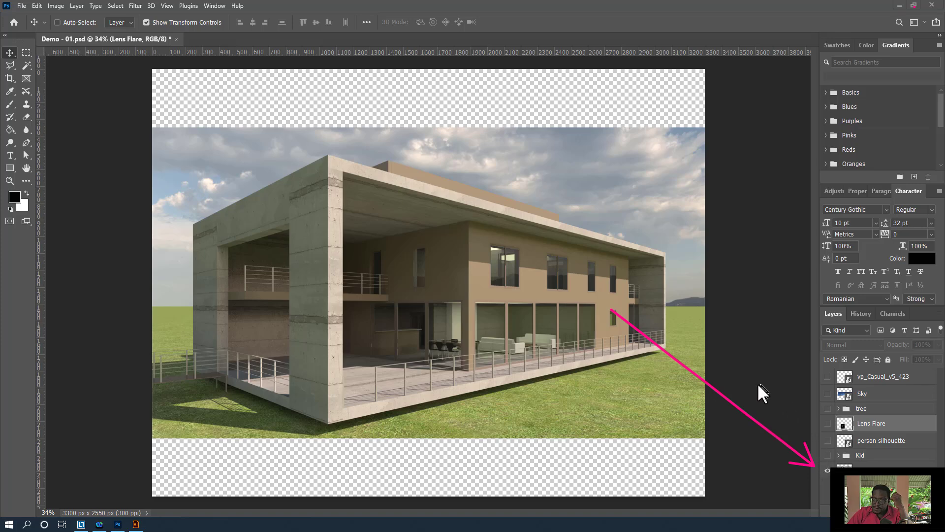
drag(729, 360, 817, 395)
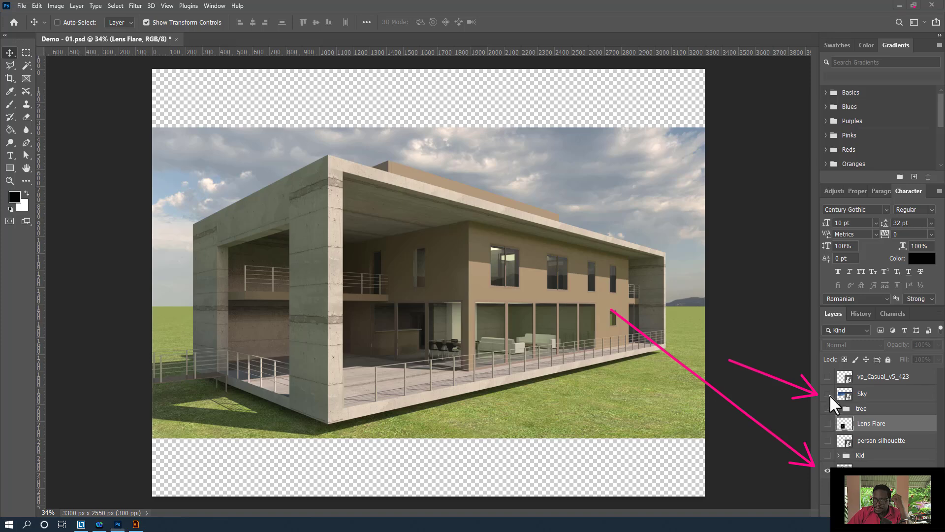
- Make the Sky layer visible, then redraw annotation arrows pointing at the Sky and render layers
click(827, 394)
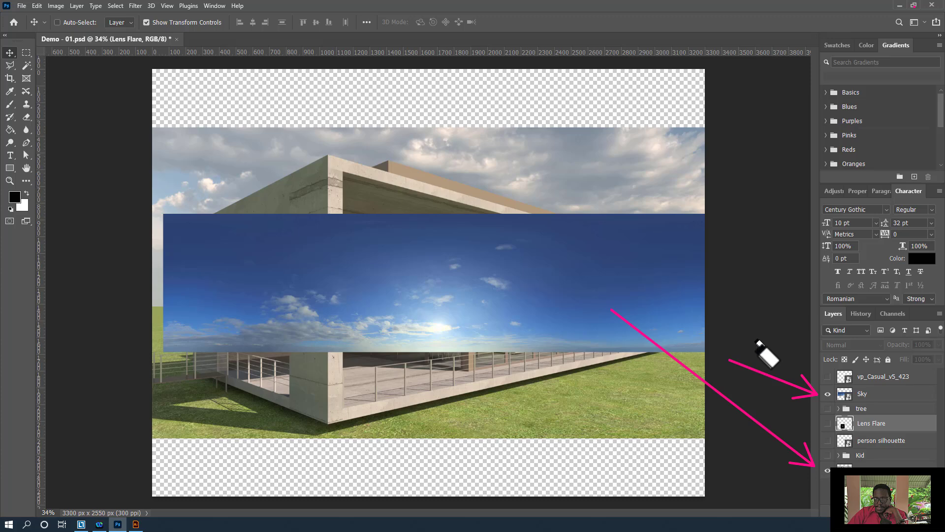
drag(758, 341, 725, 449)
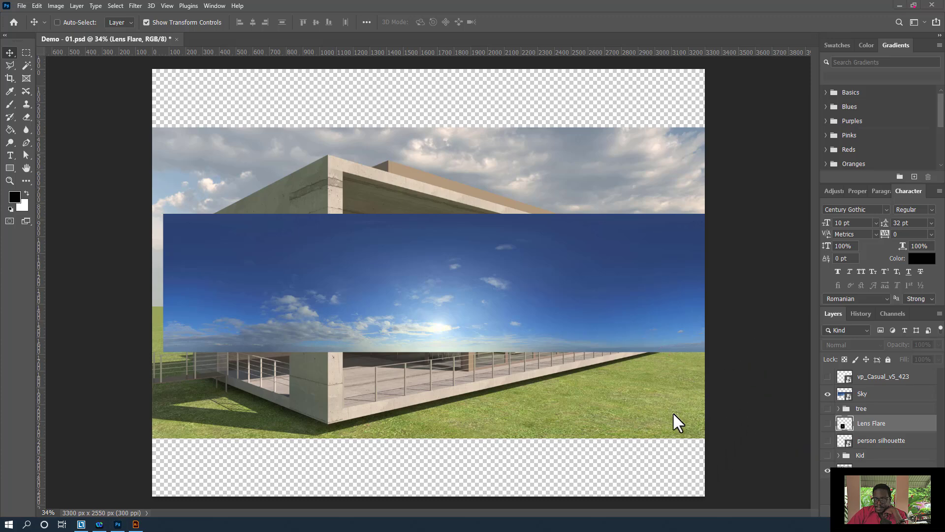
drag(679, 400, 809, 394)
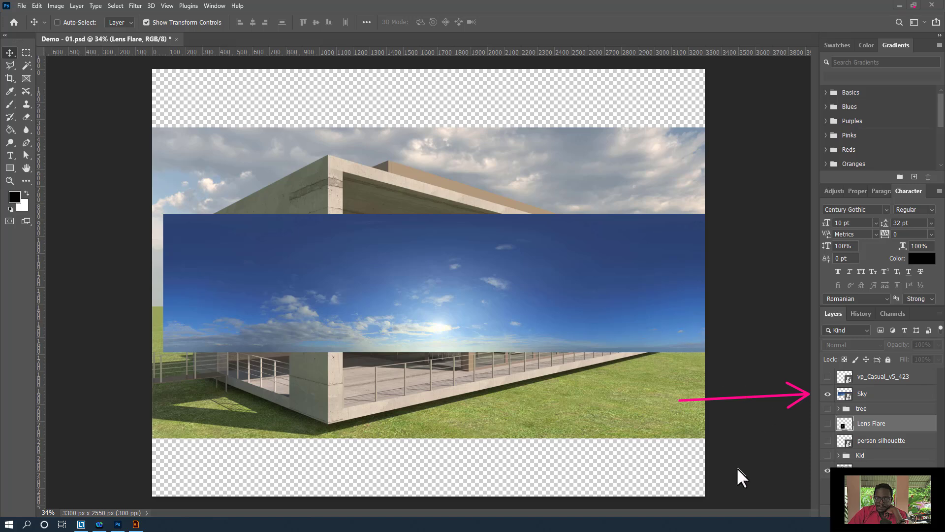
drag(698, 469, 820, 471)
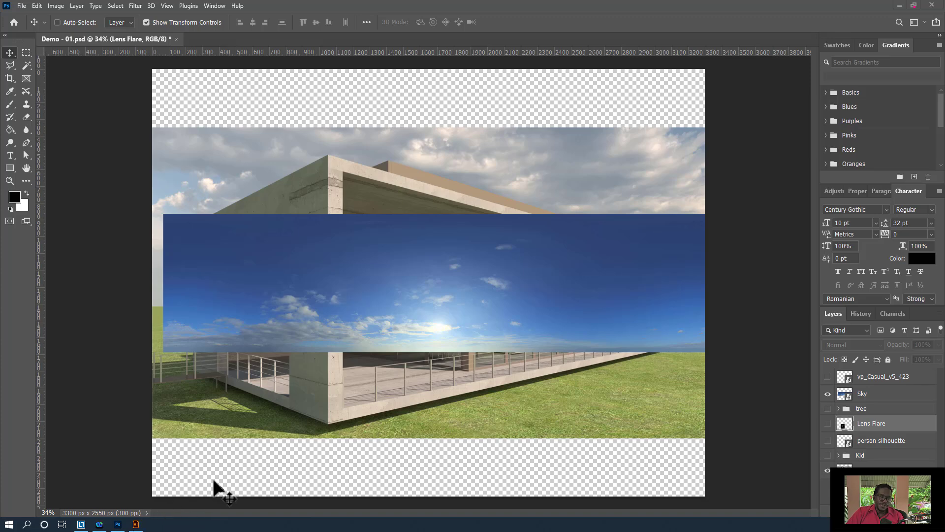
- Maximize Illustrator's Demo - 01.ai and zoom to 150% with the whole house in view
click(137, 525)
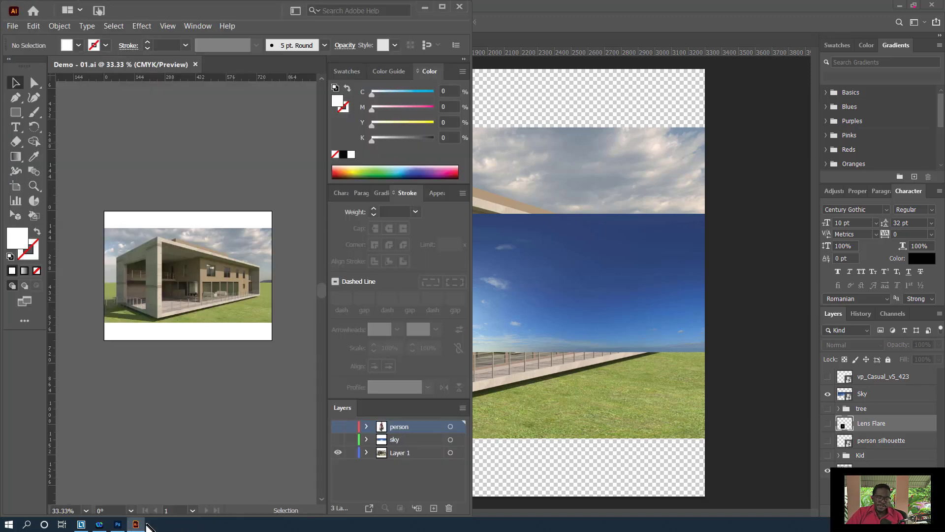
click(442, 7)
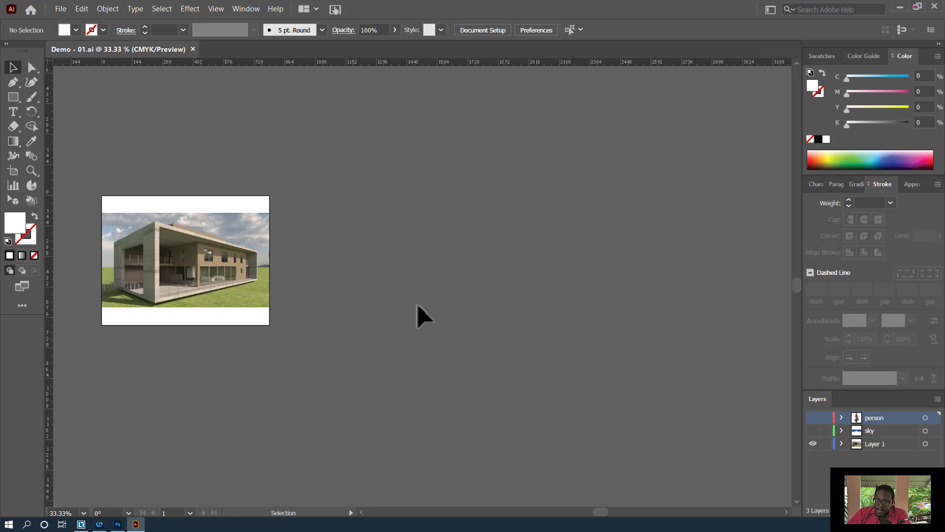
key(ctrl+1)
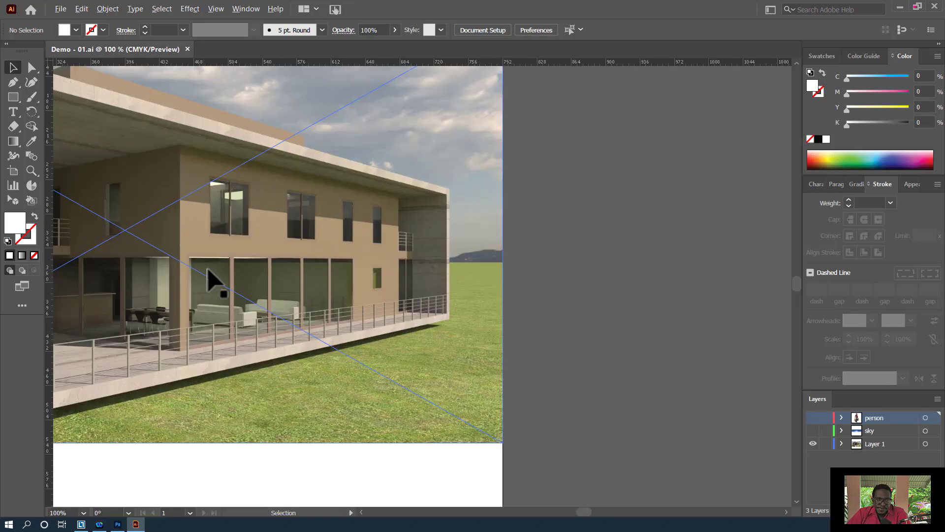
key(ctrl+equal)
drag(507, 320, 473, 290)
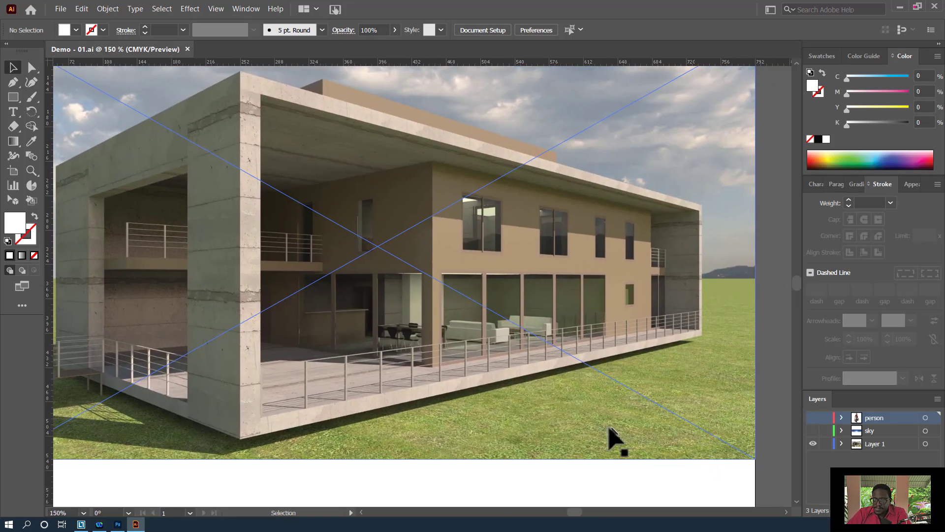
key(ctrl)
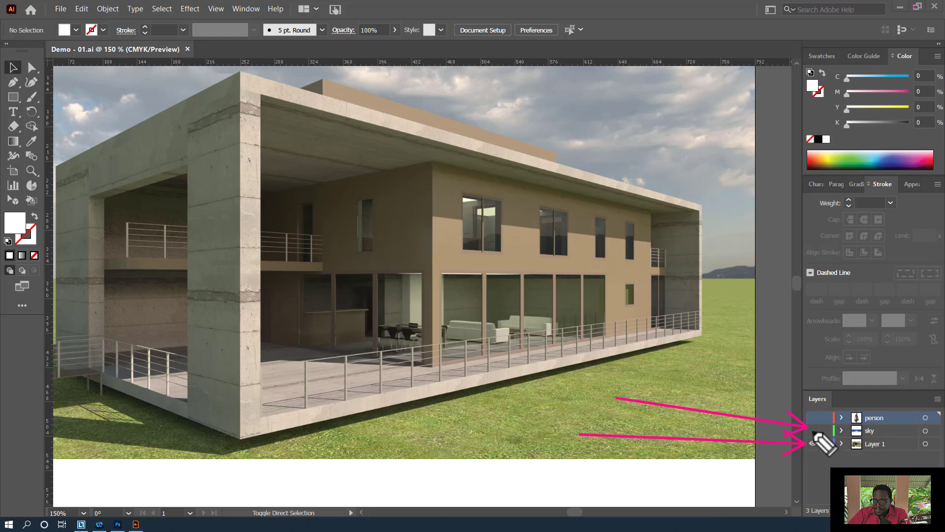
- Show the sky layer in Illustrator, then switch back to Photoshop
click(811, 431)
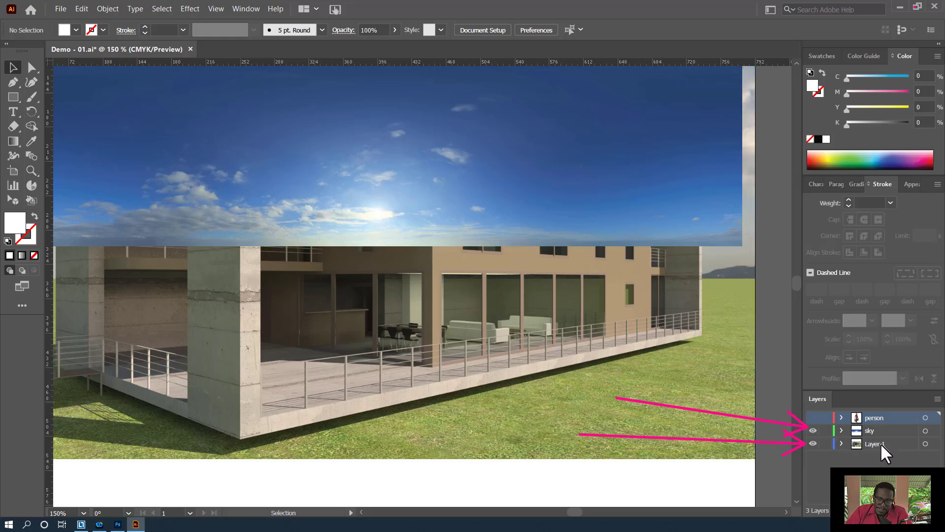
key(ctrl)
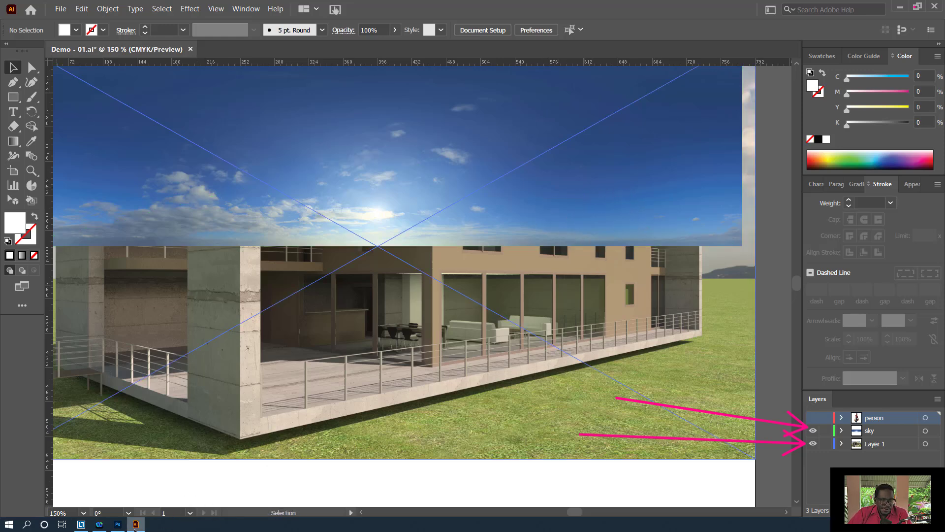
key(alt+Tab)
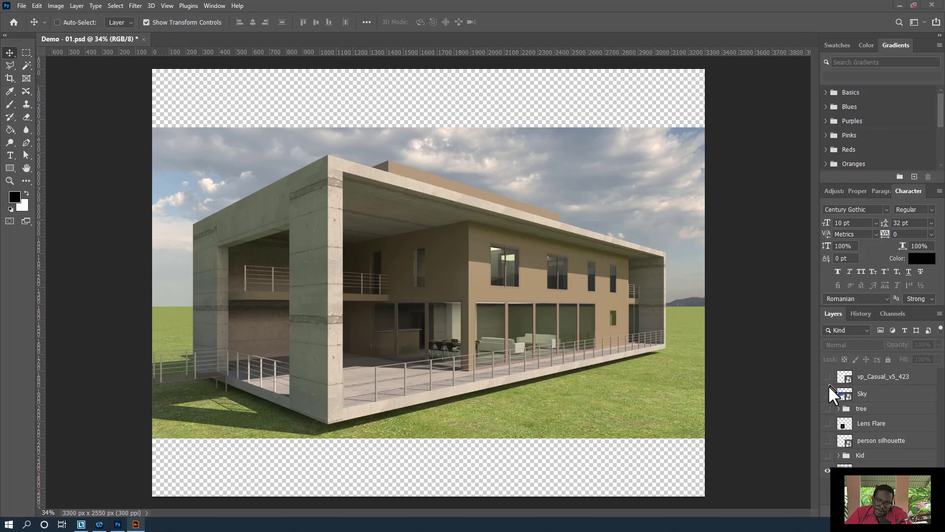
- Toggle Lens Flare on and off, then show the person silhouette layer and zoom in on it
click(828, 424)
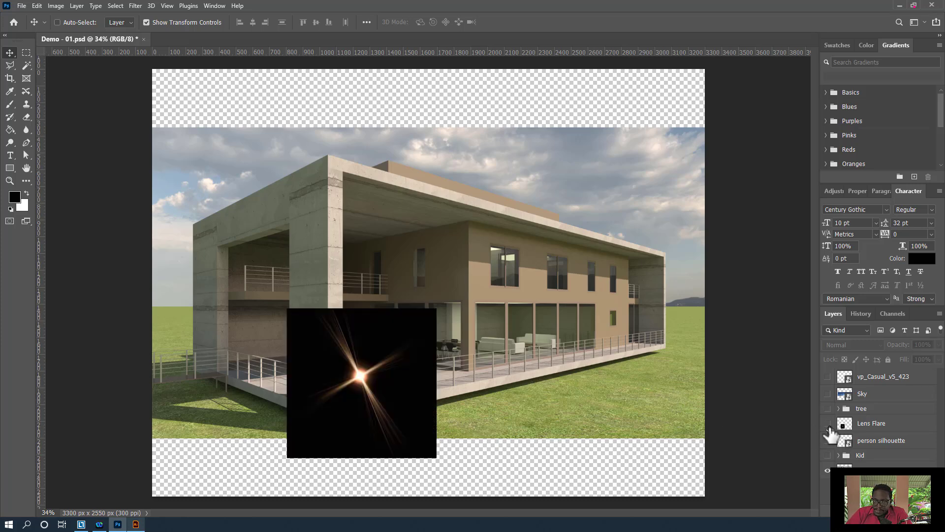
click(827, 426)
click(828, 441)
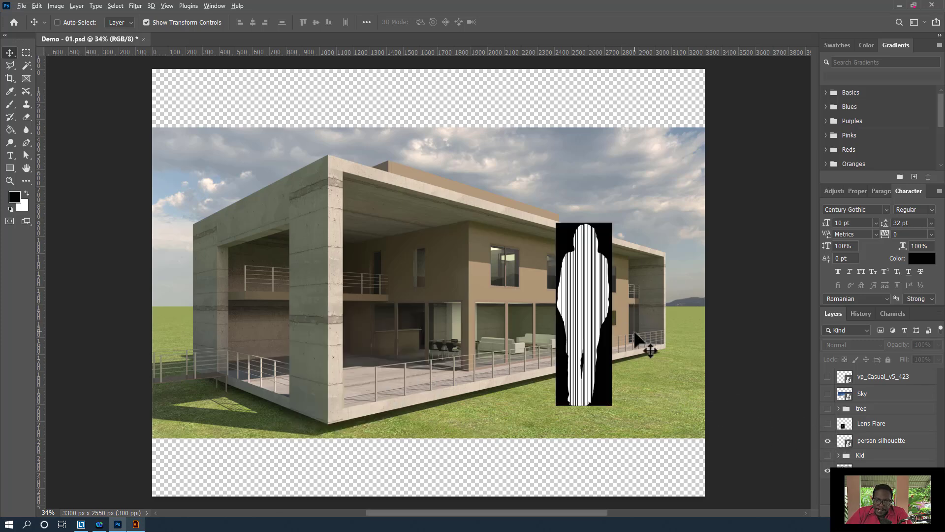
scroll(626, 299, up, 5)
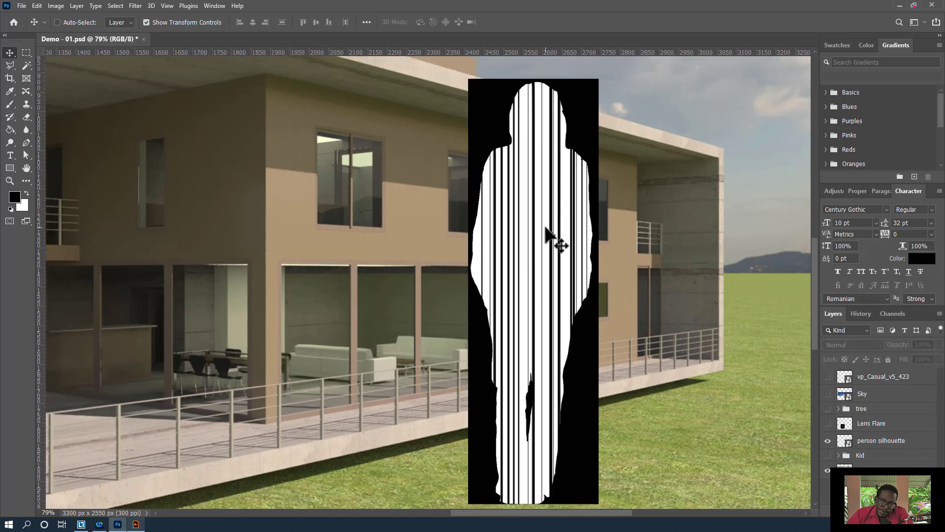
scroll(566, 275, down, 1)
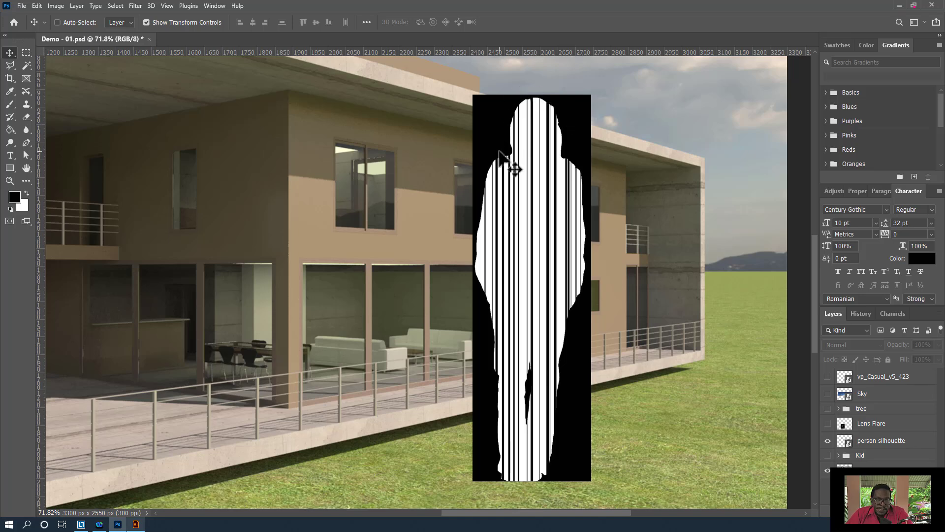
click(10, 65)
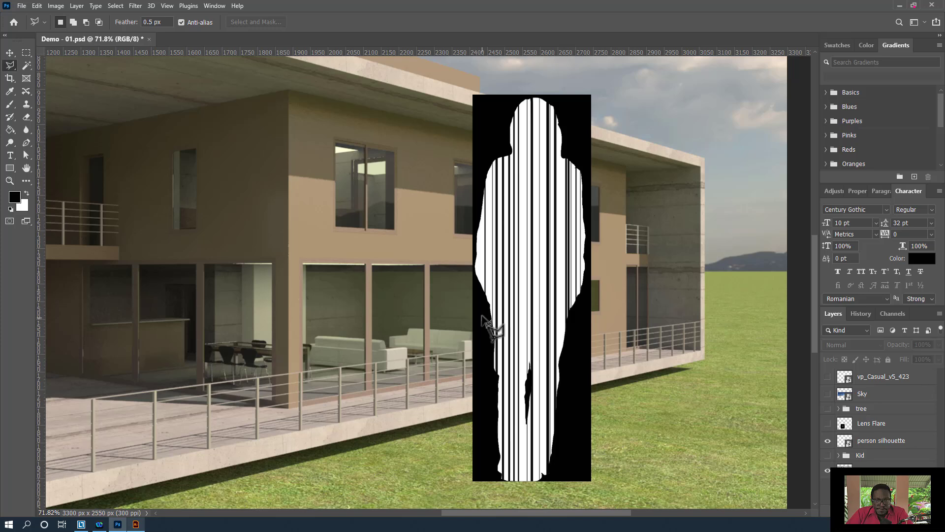
click(472, 286)
click(486, 339)
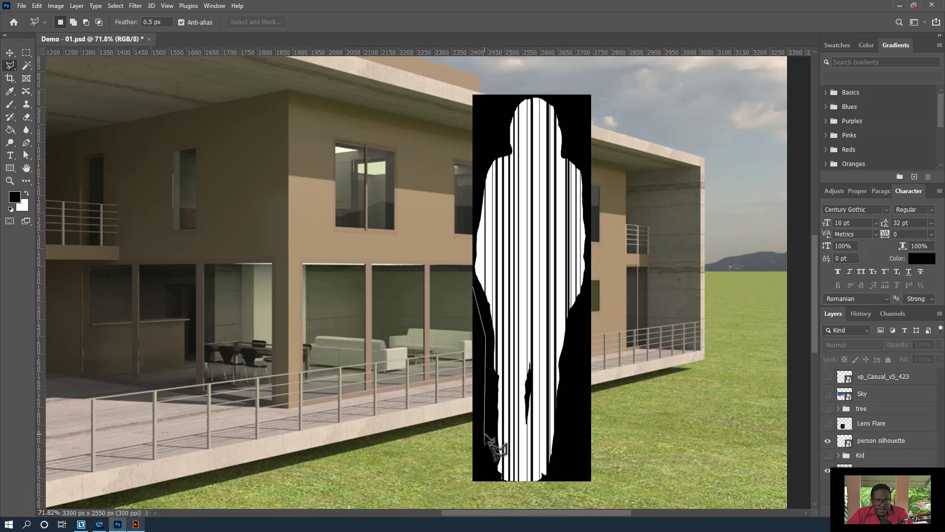
click(494, 479)
click(556, 478)
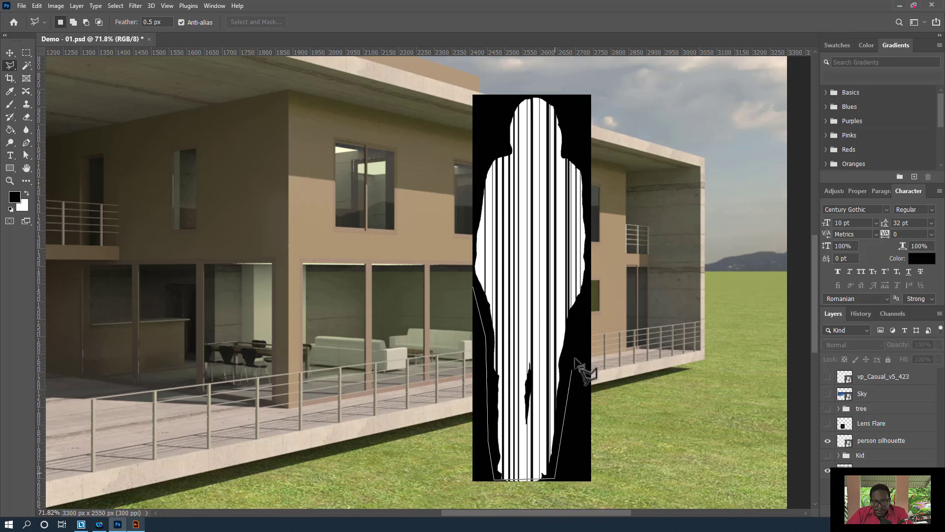
click(569, 350)
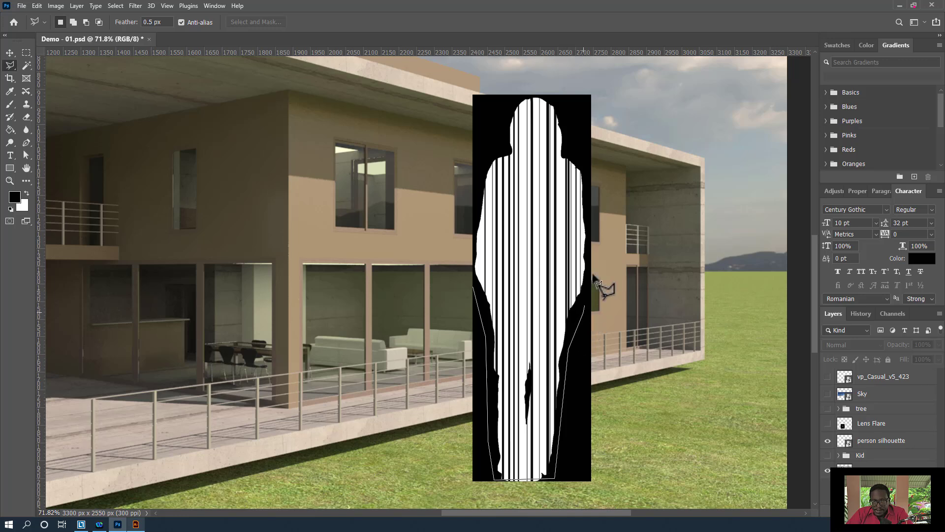
key(Escape)
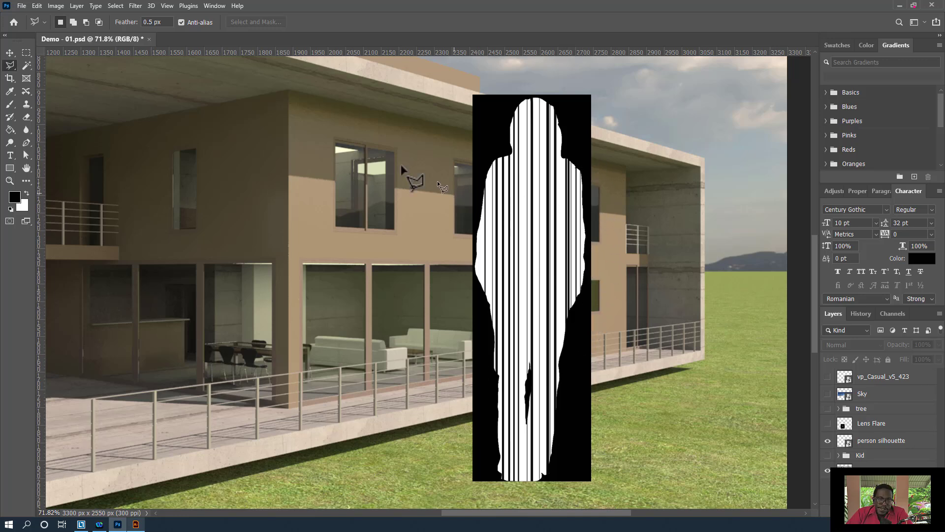
click(9, 52)
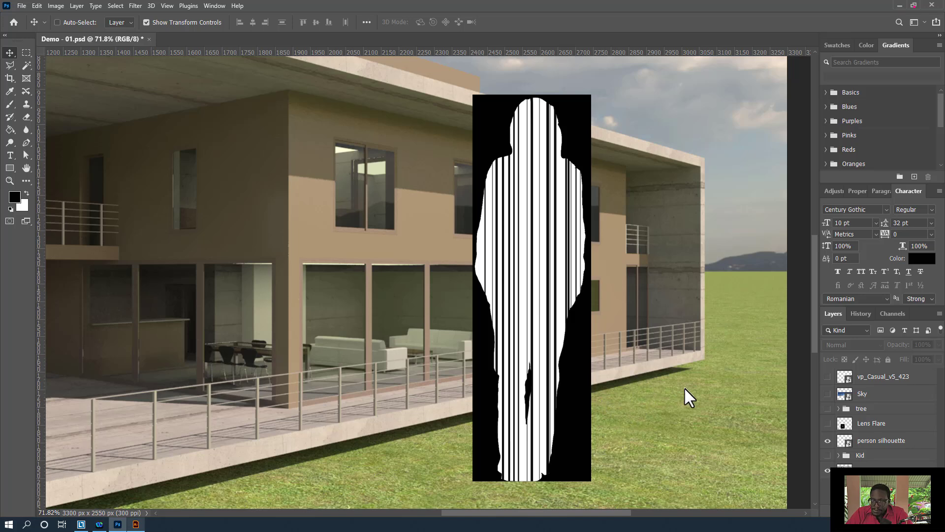
drag(654, 396, 737, 366)
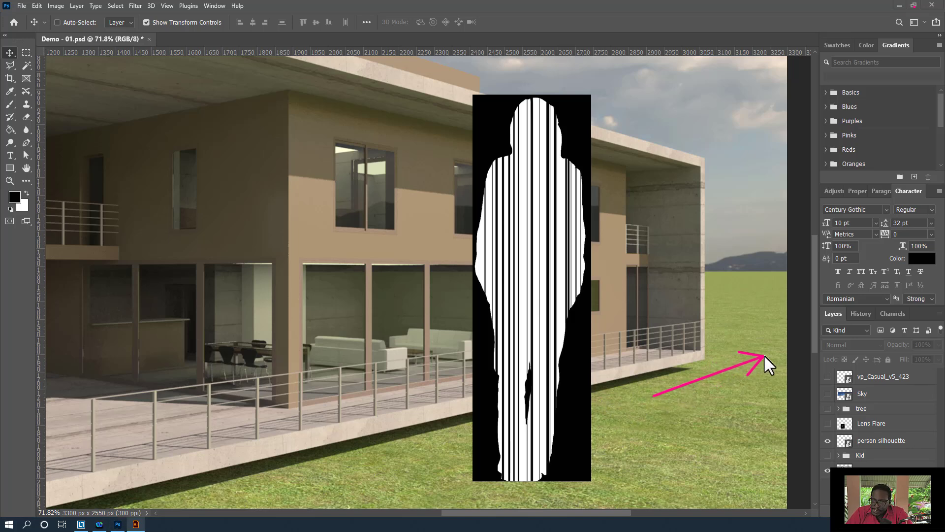
drag(805, 342, 816, 344)
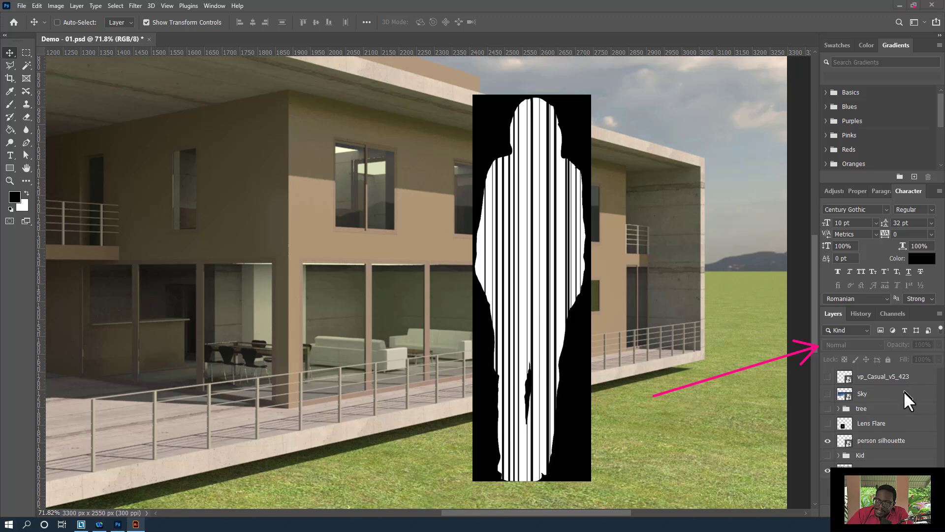
drag(722, 451, 884, 350)
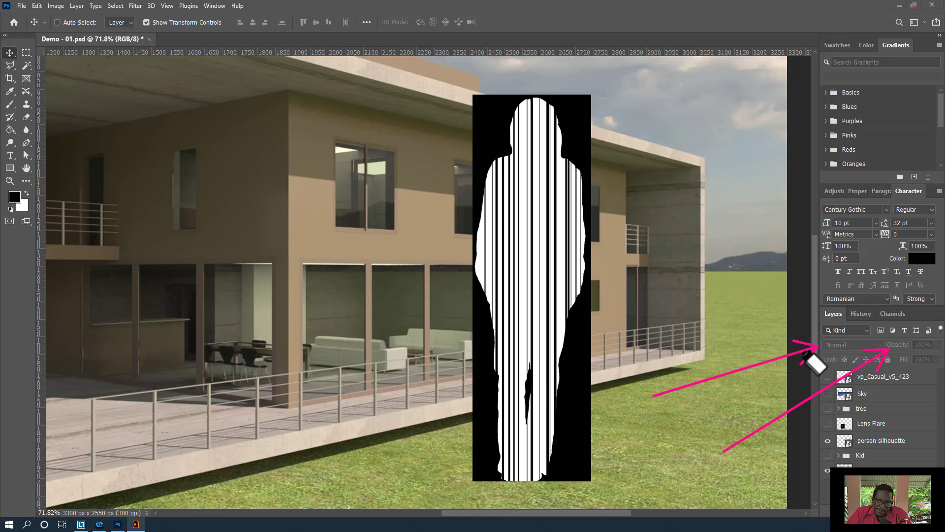
drag(815, 364, 861, 443)
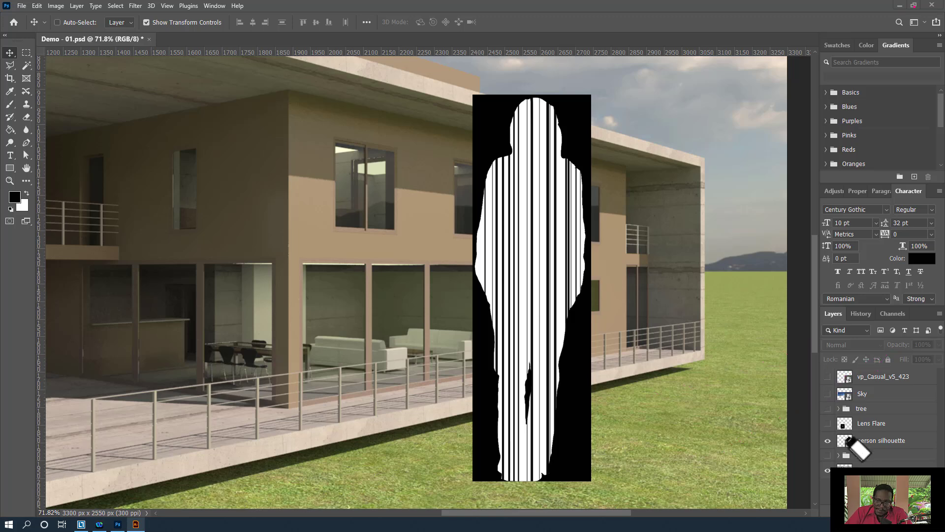
click(890, 444)
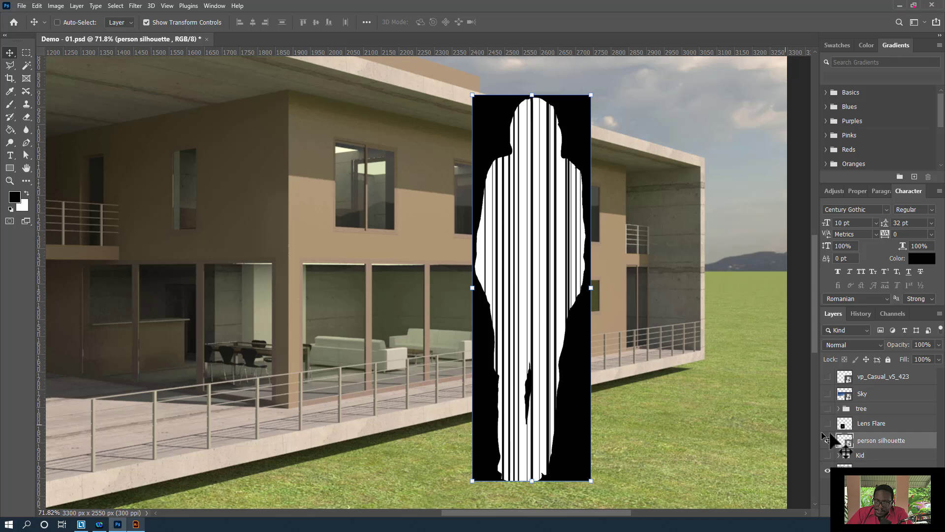
scroll(636, 339, up, 1)
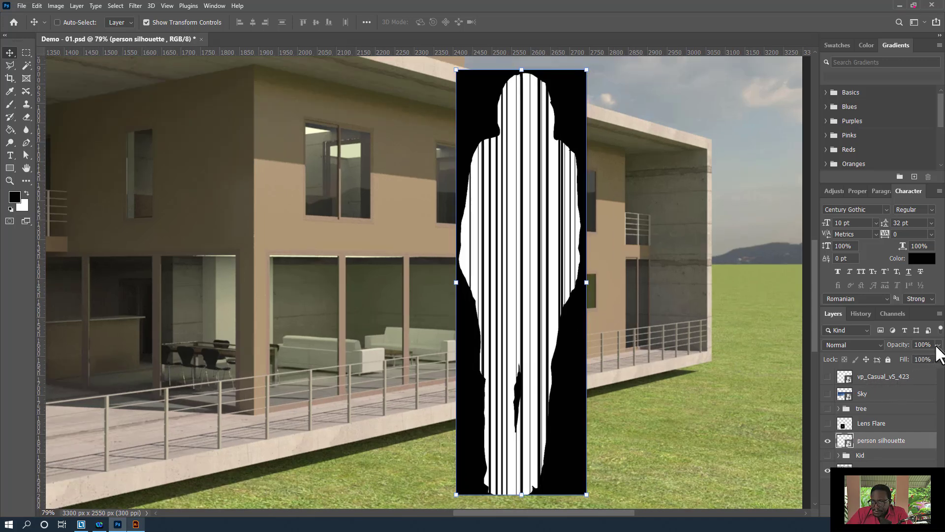
drag(710, 431, 892, 352)
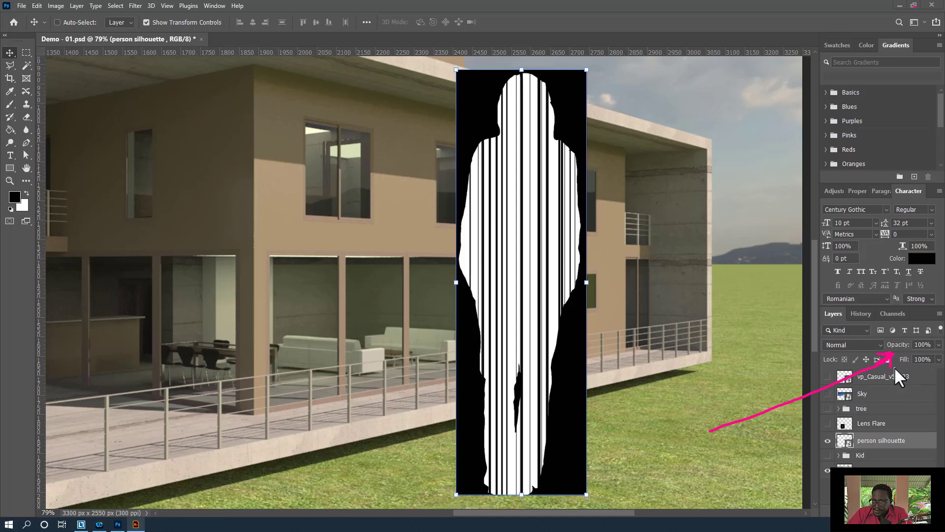
click(939, 345)
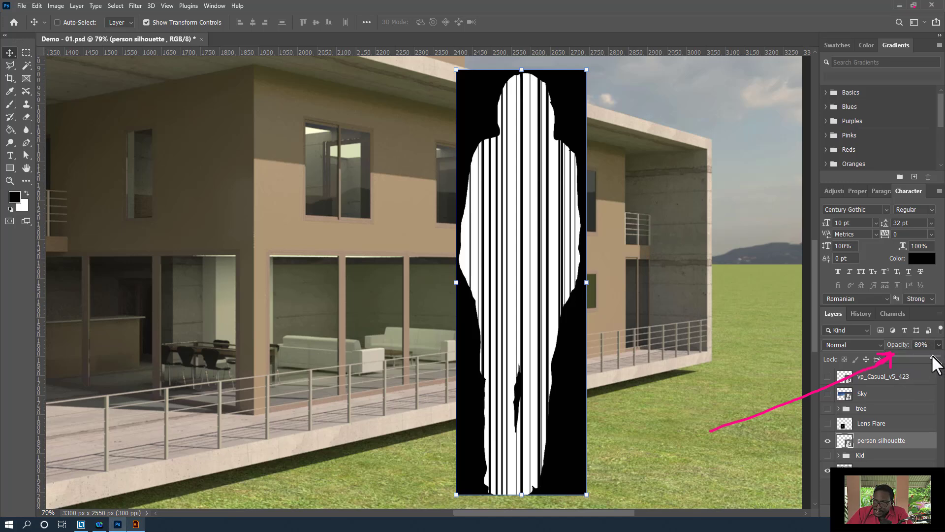
drag(931, 357, 921, 356)
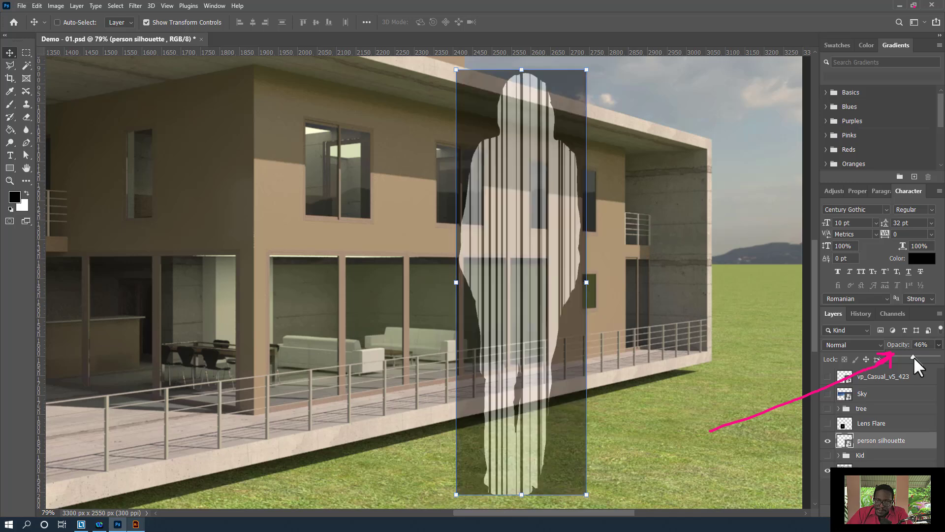
drag(909, 356, 913, 356)
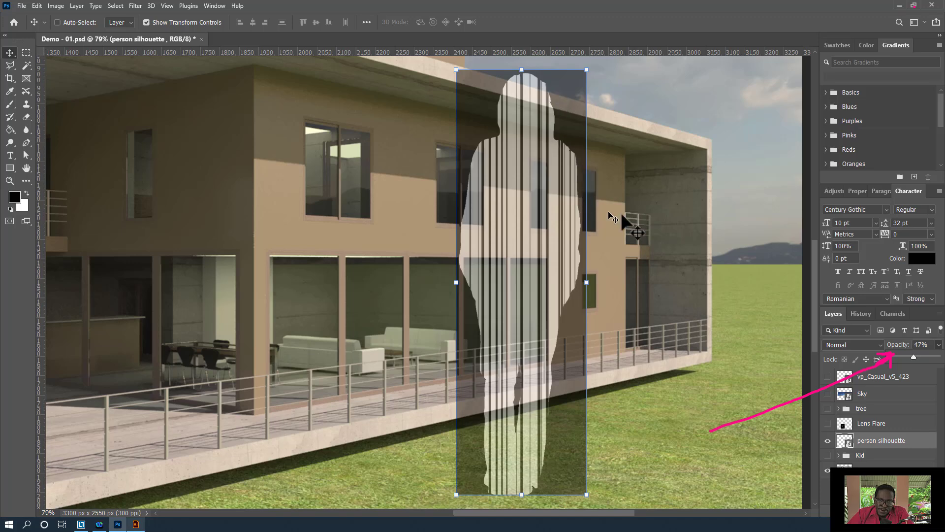
drag(914, 358, 937, 367)
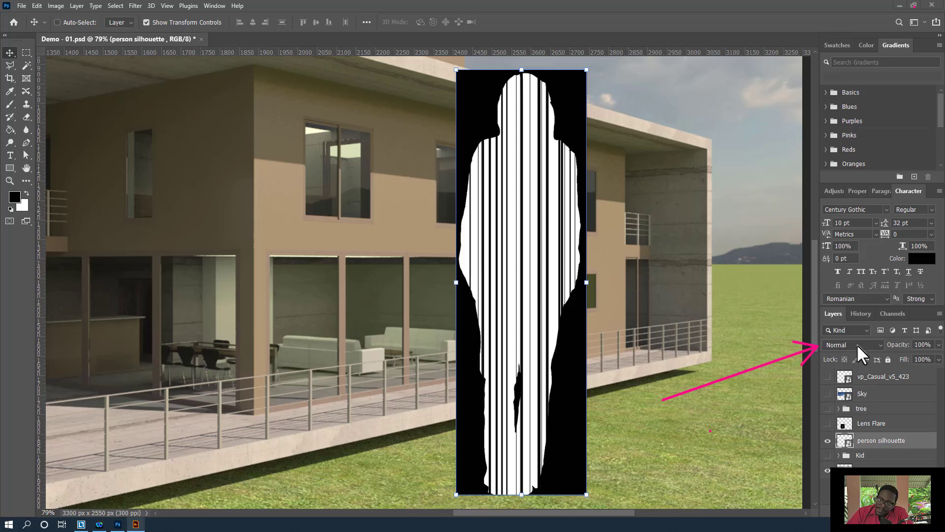
- Set the person silhouette layer's blend mode to Multiply
click(879, 346)
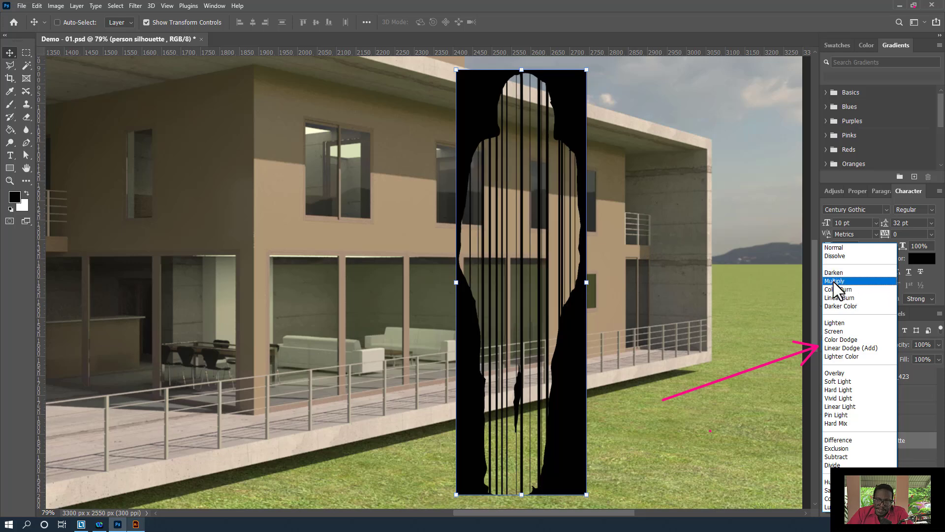
click(837, 281)
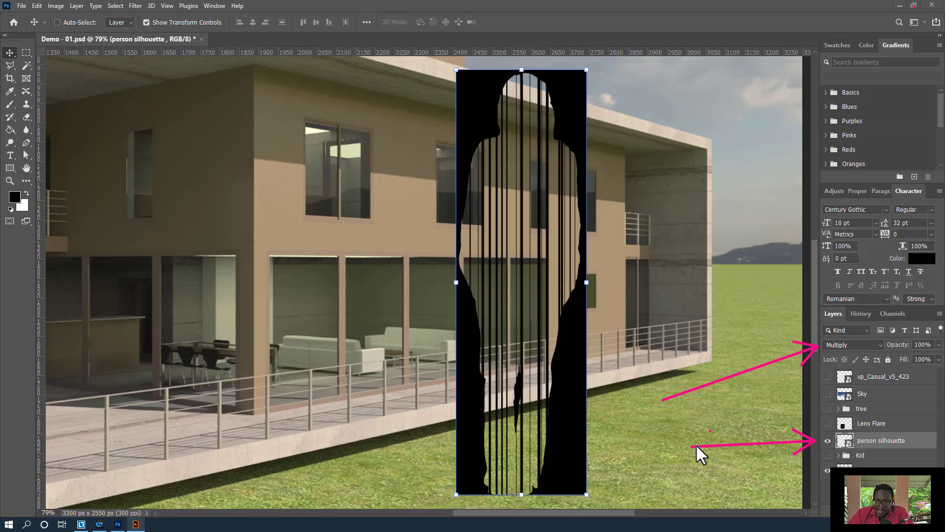
mouse_move(691, 445)
mouse_down()
mouse_move(519, 272)
mouse_move(551, 325)
mouse_up()
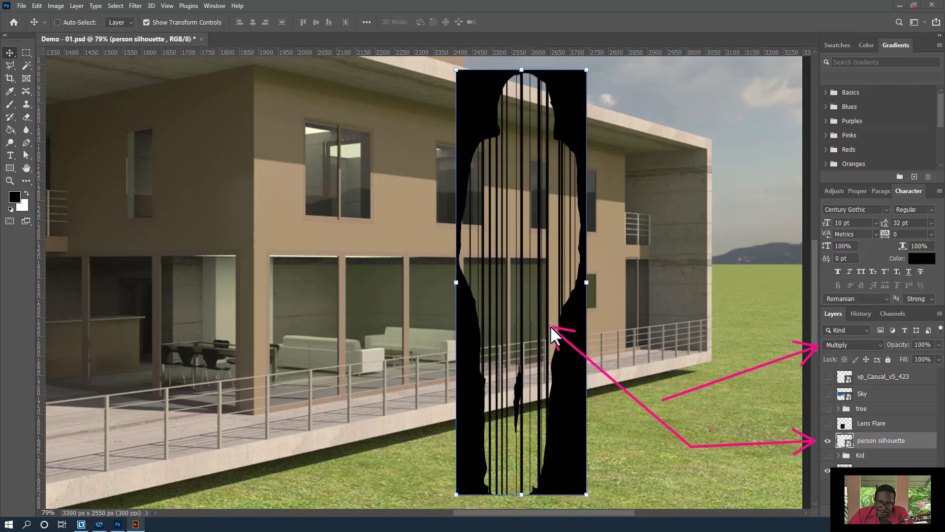
- Try Lighten, then settle on Screen as the person silhouette layer's blend mode
click(879, 344)
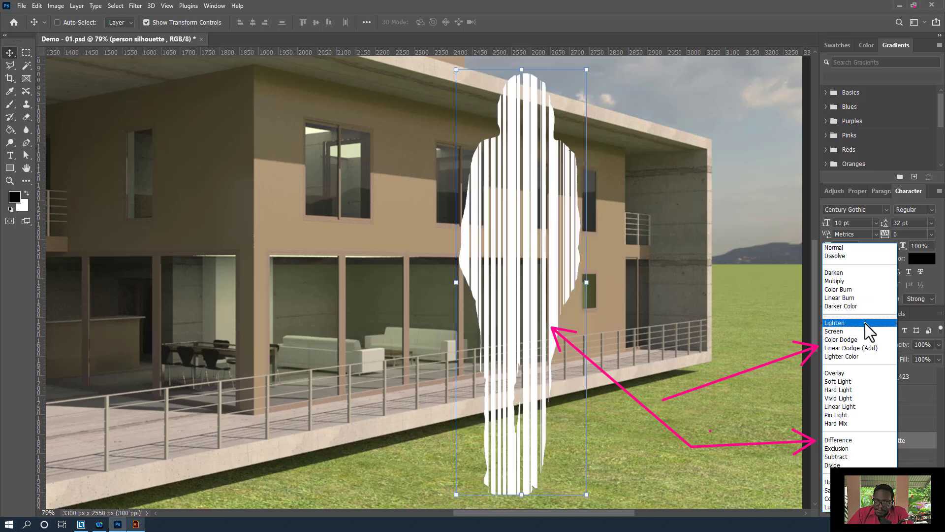
click(865, 323)
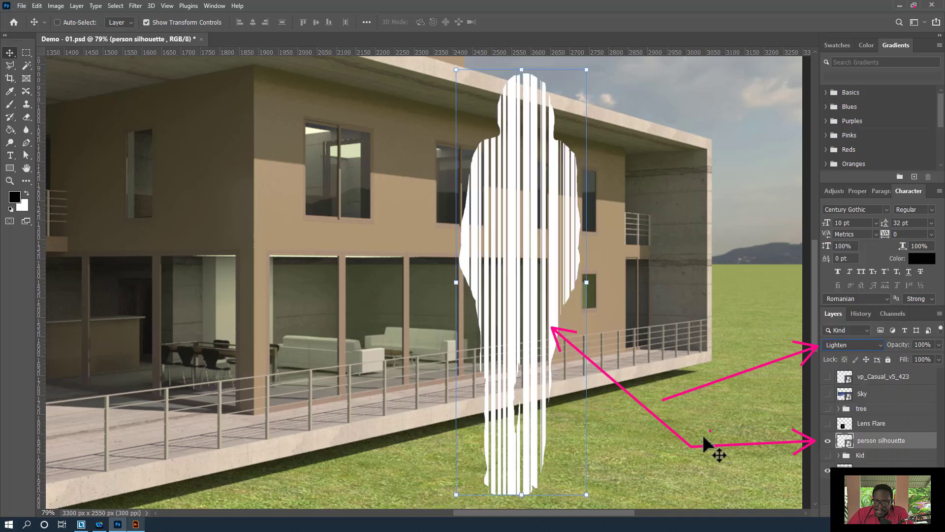
click(846, 344)
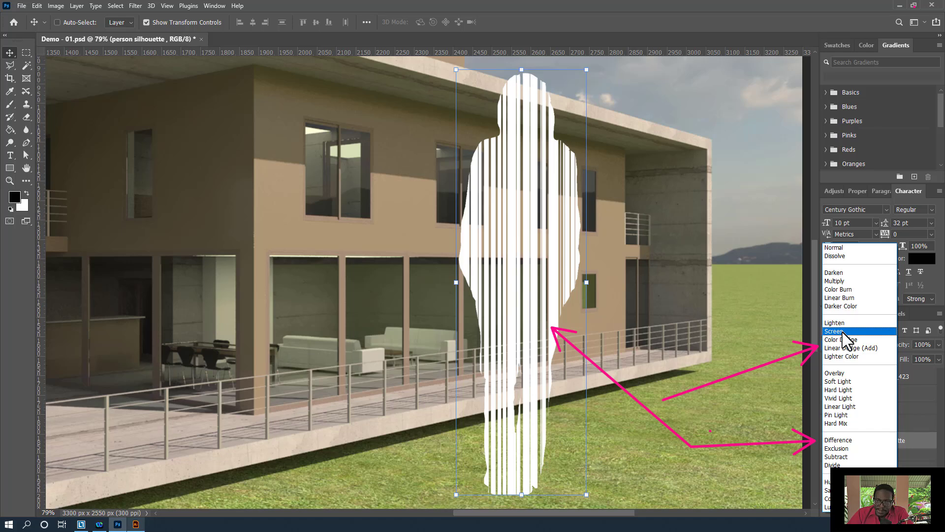
click(842, 331)
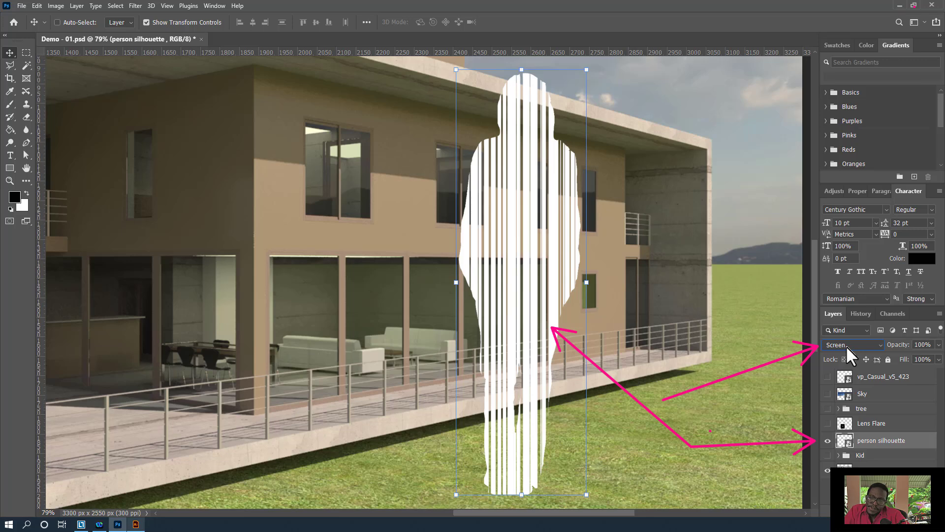
click(849, 344)
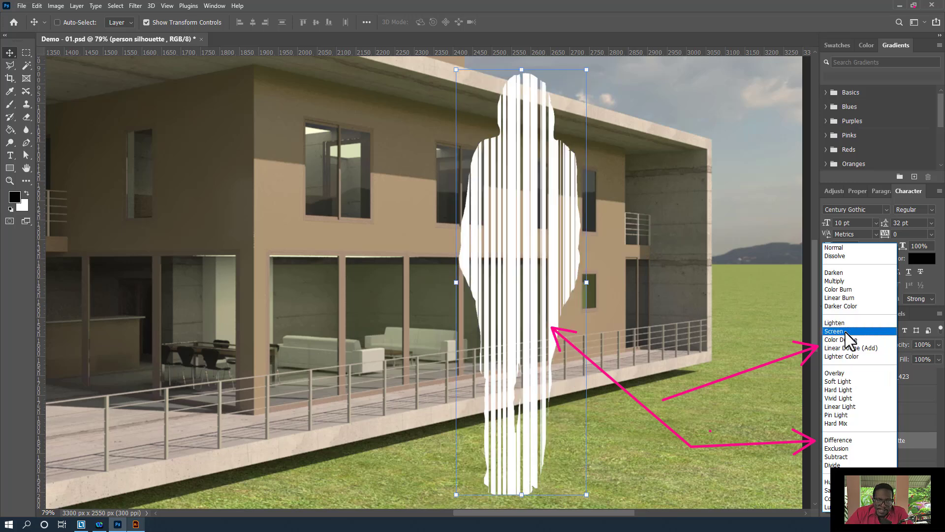
click(846, 332)
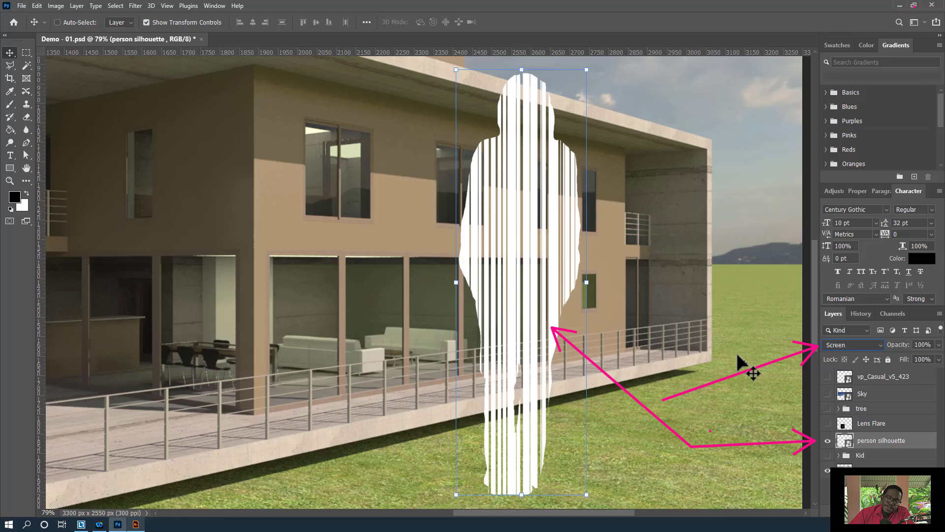
key(e)
mouse_move(743, 380)
mouse_down()
mouse_move(730, 359)
mouse_move(699, 483)
mouse_move(771, 462)
mouse_move(573, 421)
mouse_up()
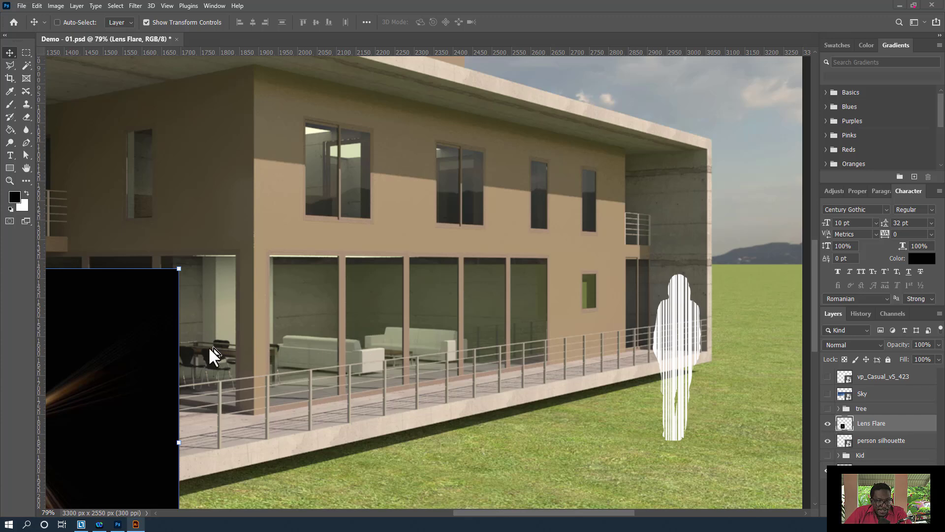
- Drag the lens flare from the left edge toward the centre, then up and right
drag(147, 353, 510, 228)
scroll(462, 241, down, 3)
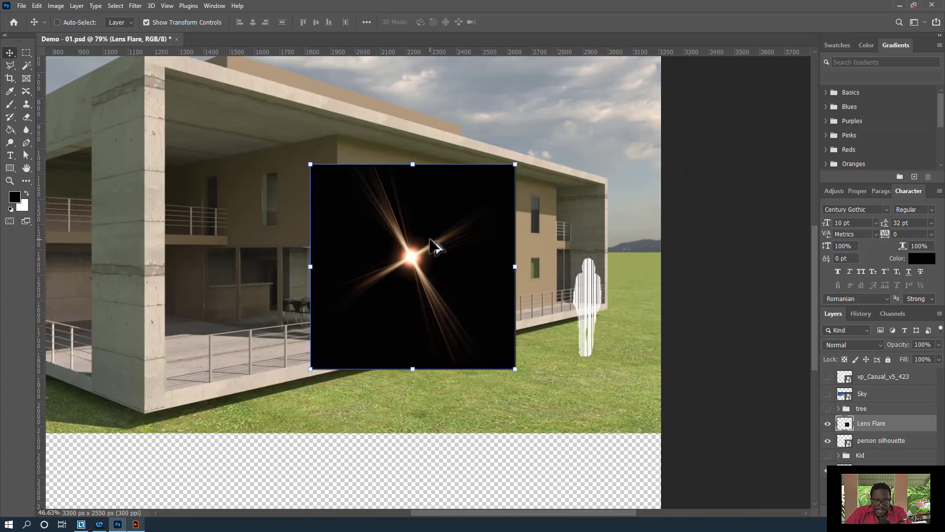
scroll(430, 240, up, 4)
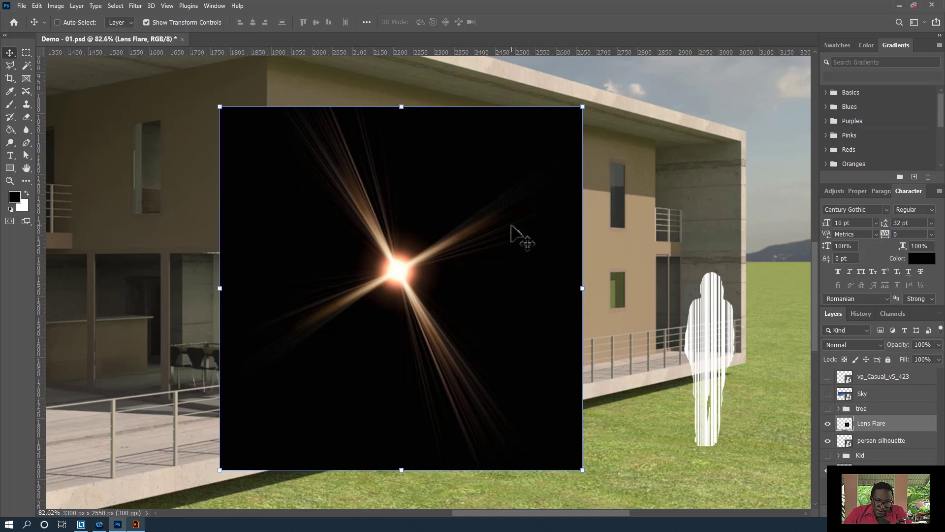
scroll(418, 243, down, 3)
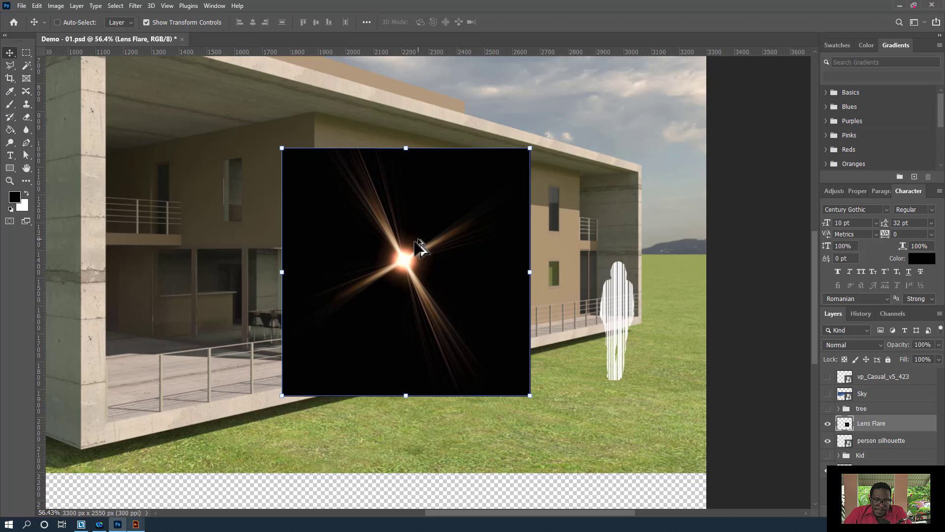
drag(433, 249, 605, 105)
scroll(559, 162, down, 3)
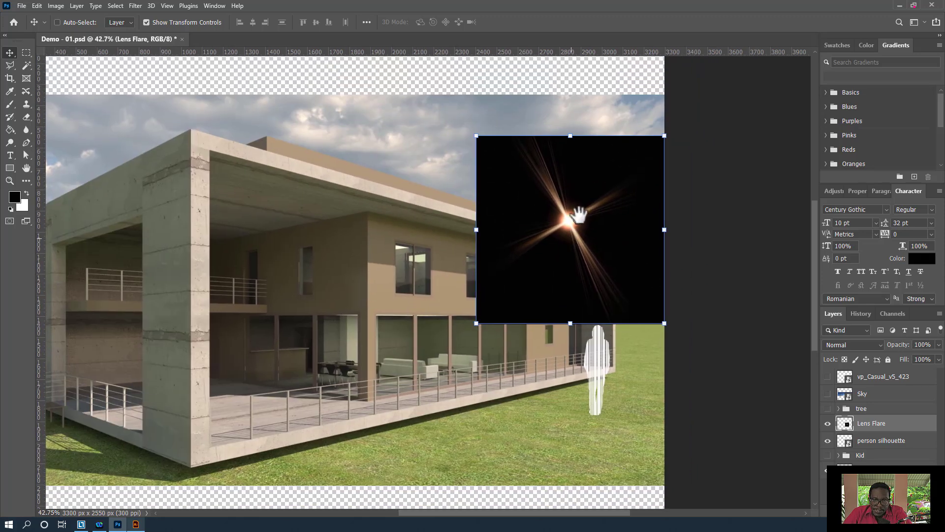
- Raise the lens flare into the sky near the roof corner and annotate its Normal blend mode
drag(579, 216, 580, 173)
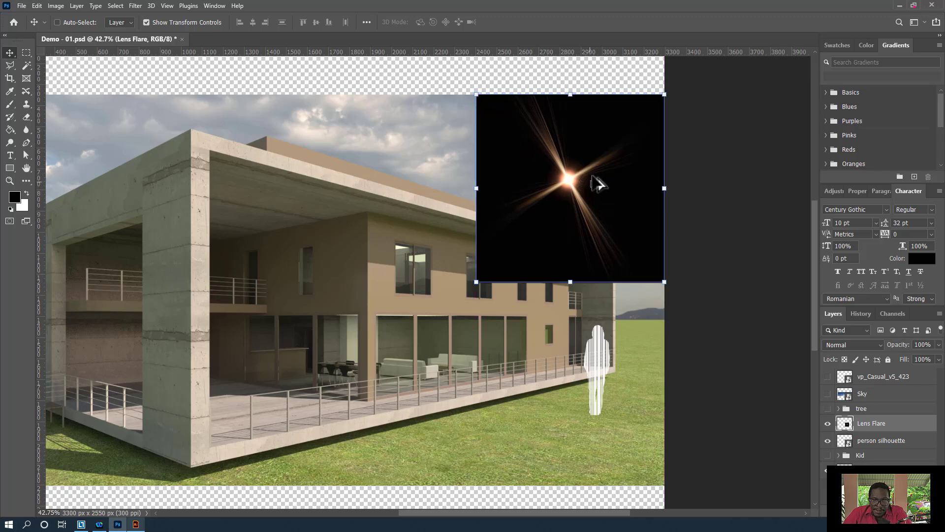
scroll(597, 183, up, 5)
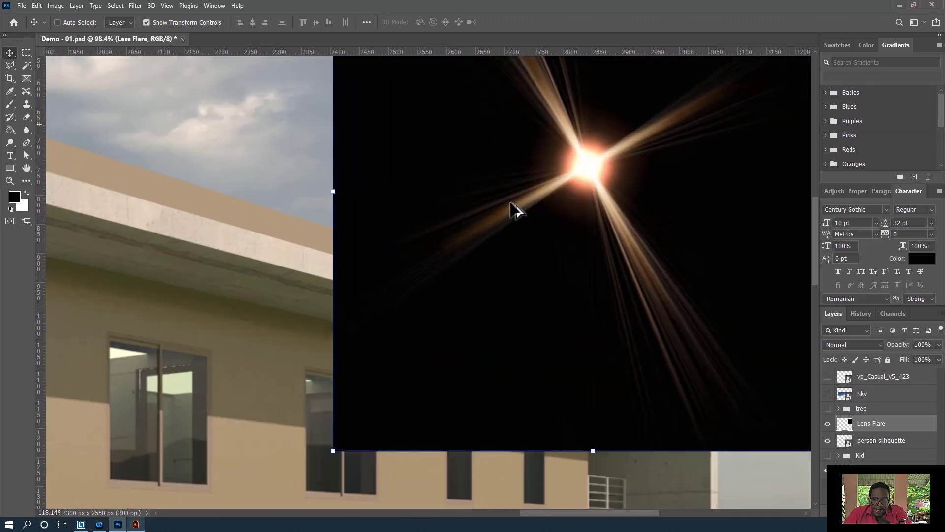
scroll(512, 209, up, 3)
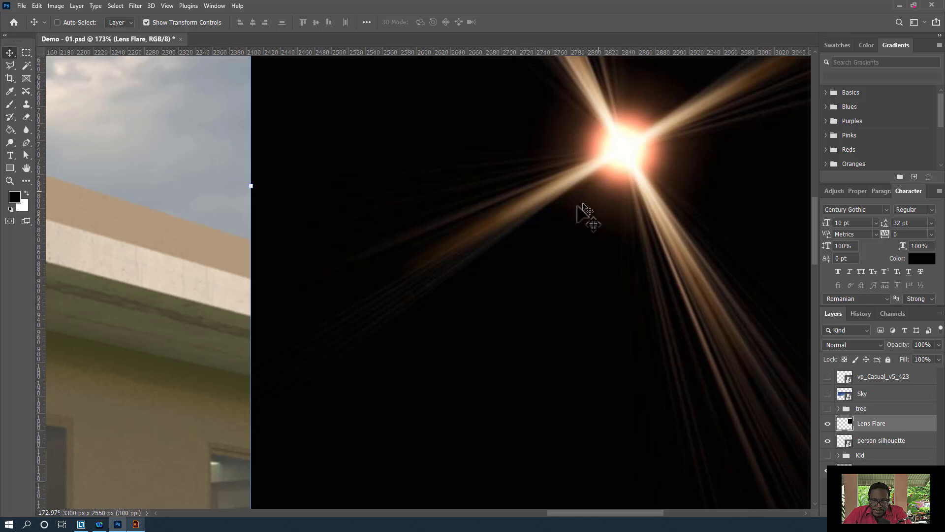
scroll(417, 232, down, 3)
scroll(555, 216, down, 1)
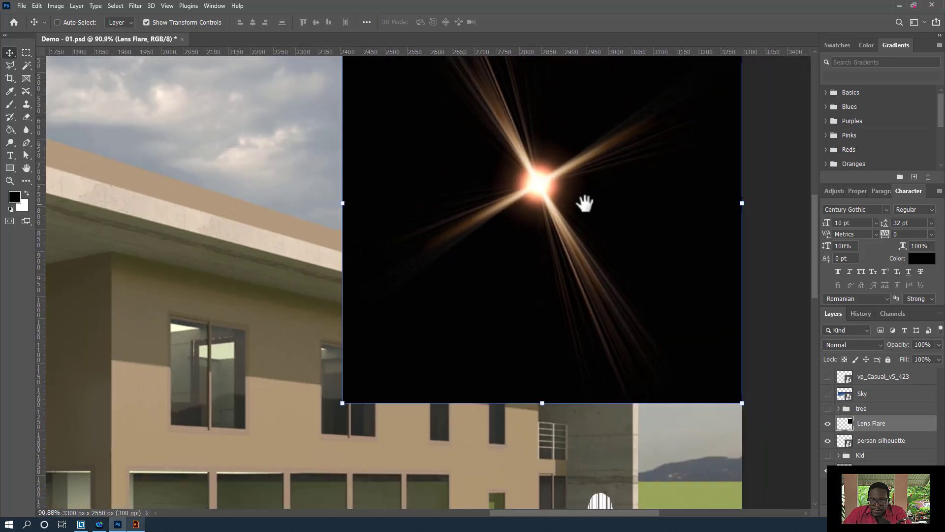
drag(585, 203, 496, 266)
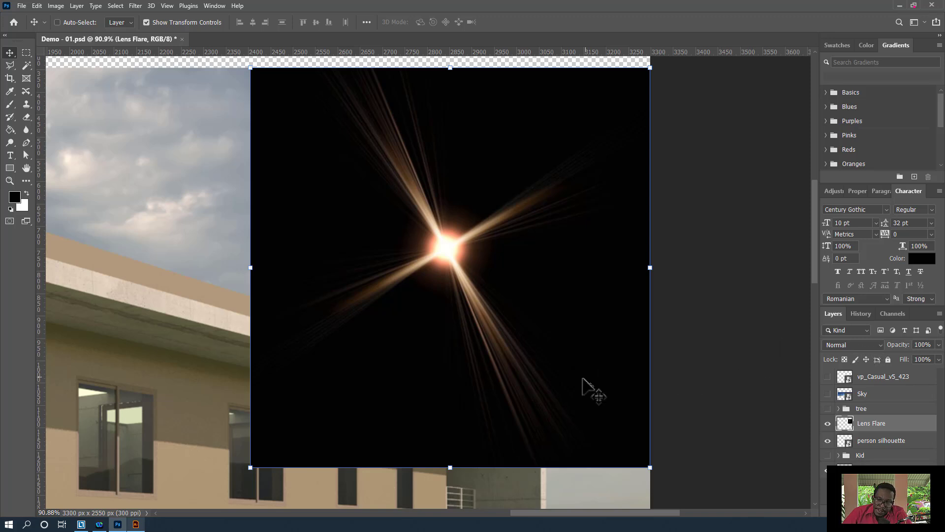
key(ctrl)
mouse_move(545, 422)
mouse_down()
mouse_move(762, 370)
mouse_move(805, 344)
mouse_up()
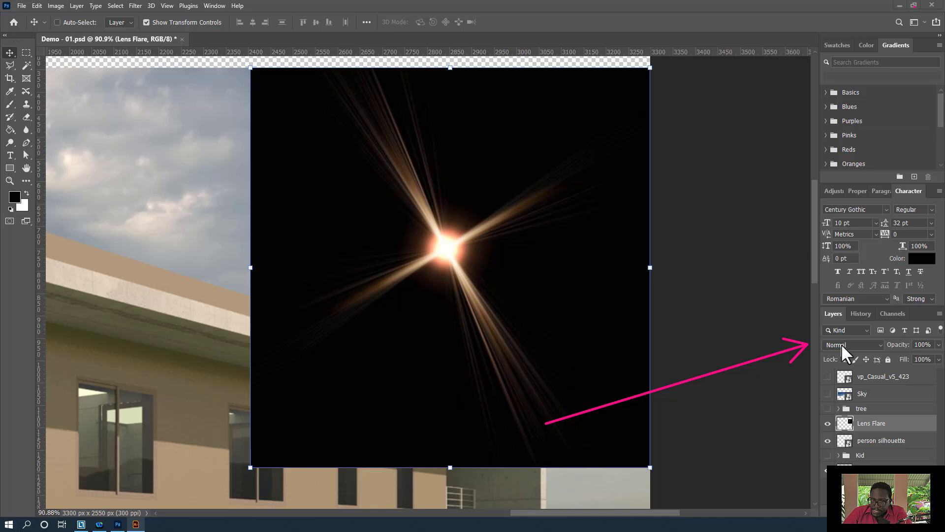
- Set the Lens Flare layer to Screen, then select Render Beauty Pass to view the glow over the building
click(879, 343)
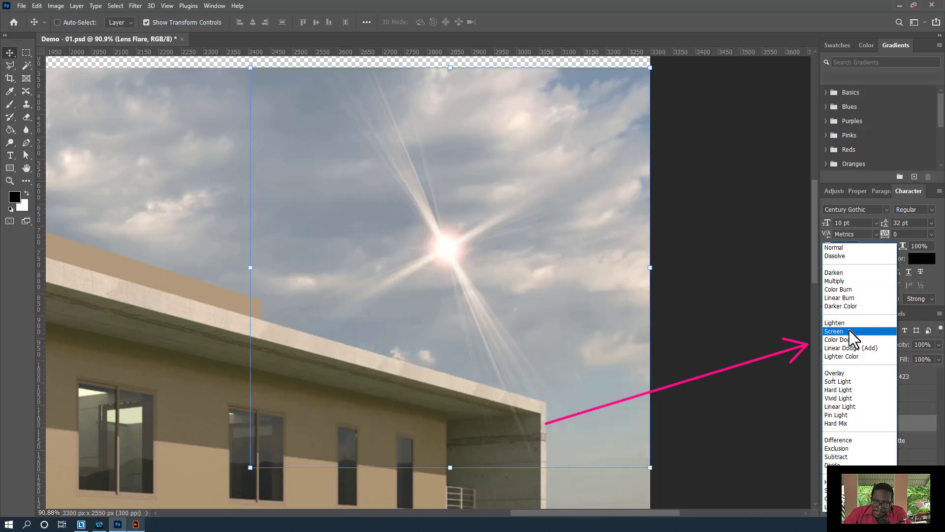
click(849, 331)
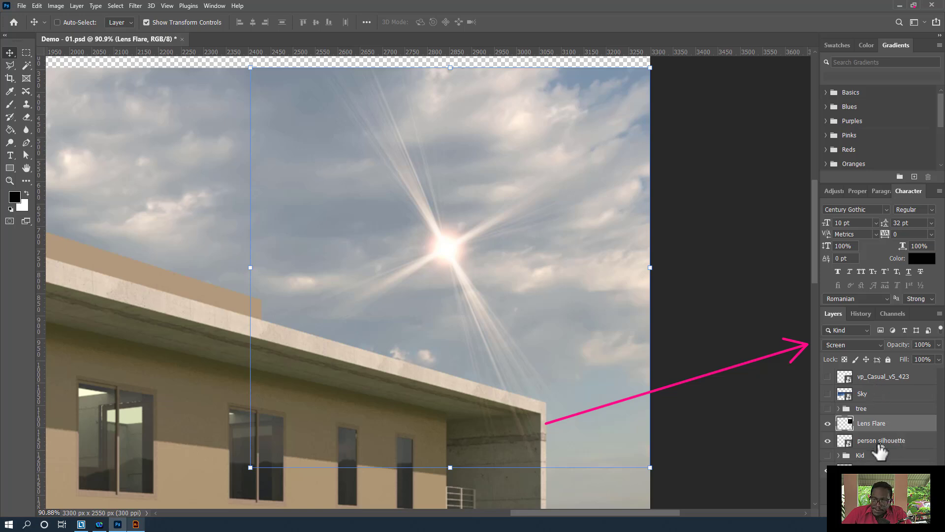
click(866, 471)
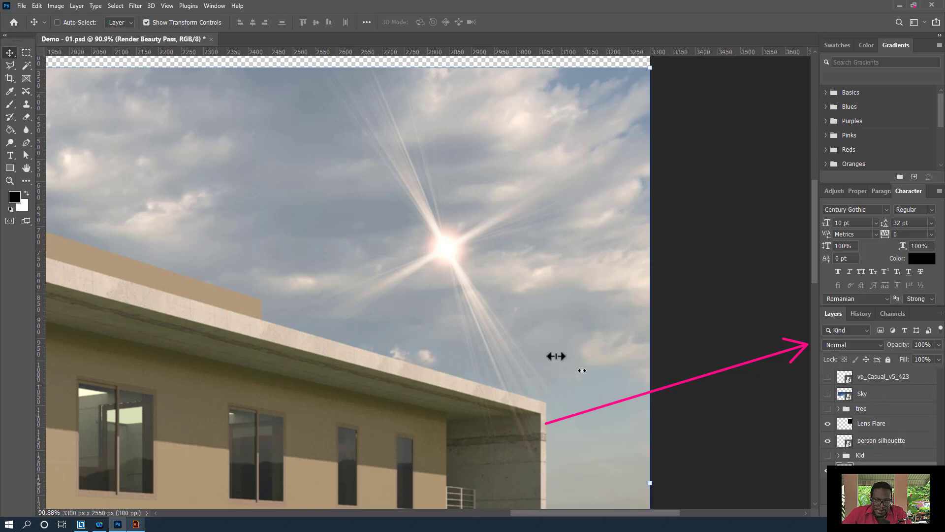
scroll(541, 349, down, 5)
scroll(482, 332, down, 2)
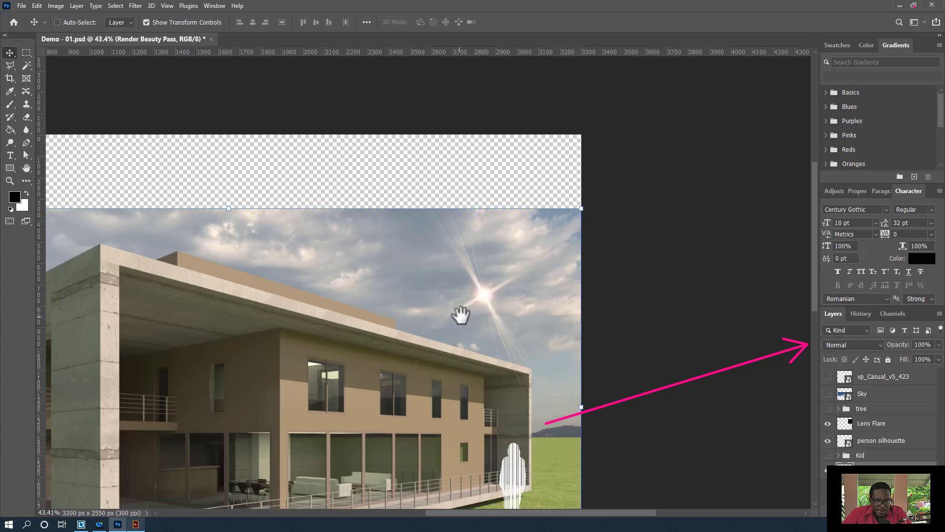
drag(461, 315, 498, 300)
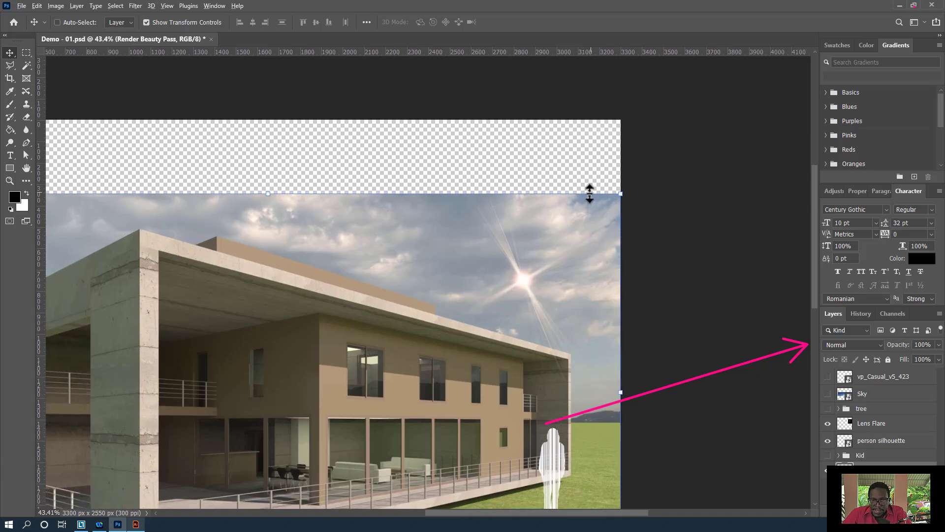
scroll(581, 199, up, 3)
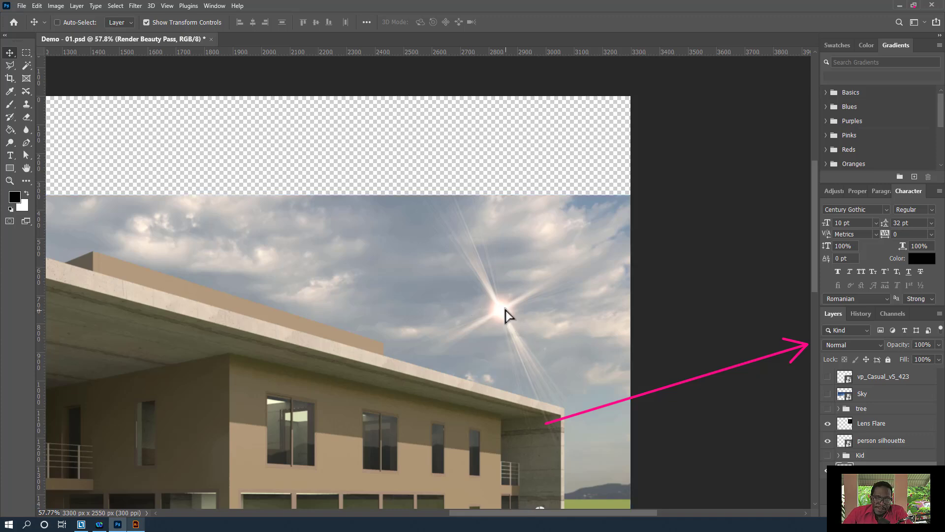
- Undo the accidental shift of the building render and select the Lens Flare layer
drag(507, 317, 507, 306)
key(ctrl+z)
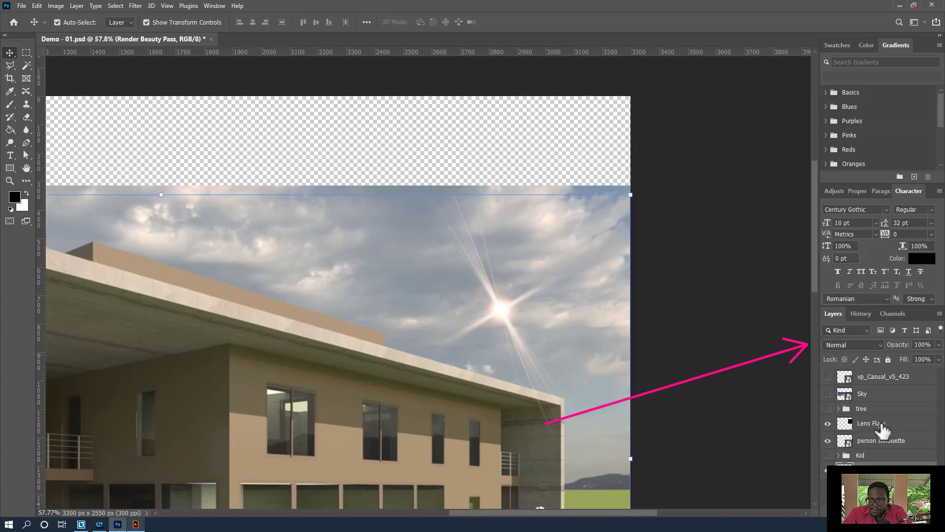
click(889, 426)
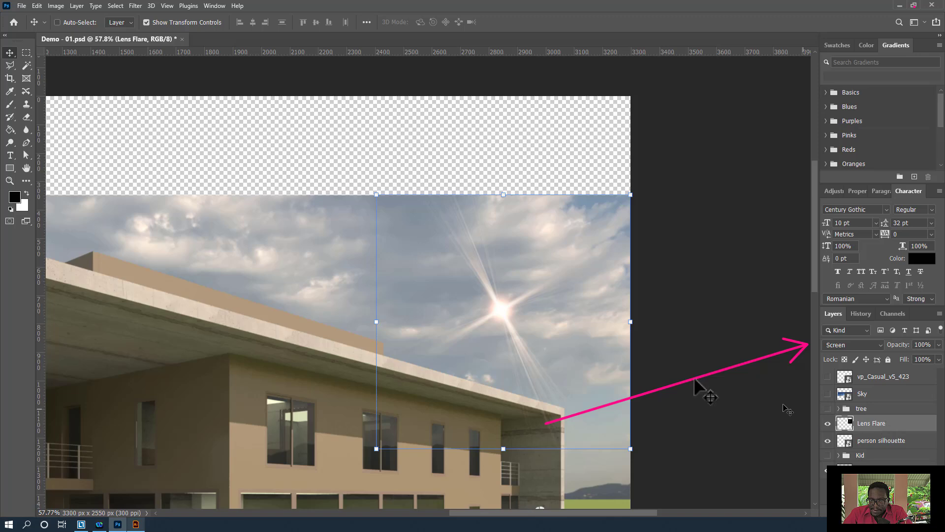
- Reposition the lens flare so its top sits flush with the sky above the roof corner
drag(493, 306, 488, 273)
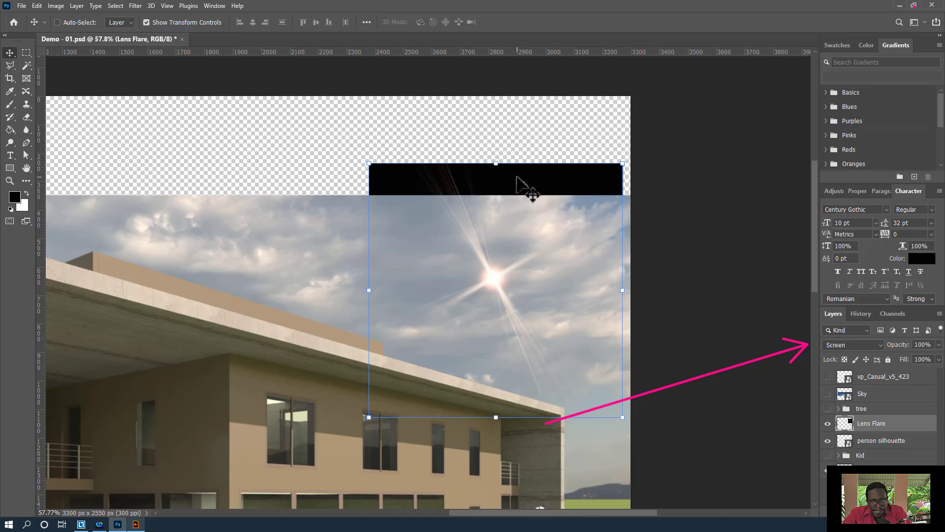
scroll(475, 173, up, 1)
scroll(480, 176, up, 5)
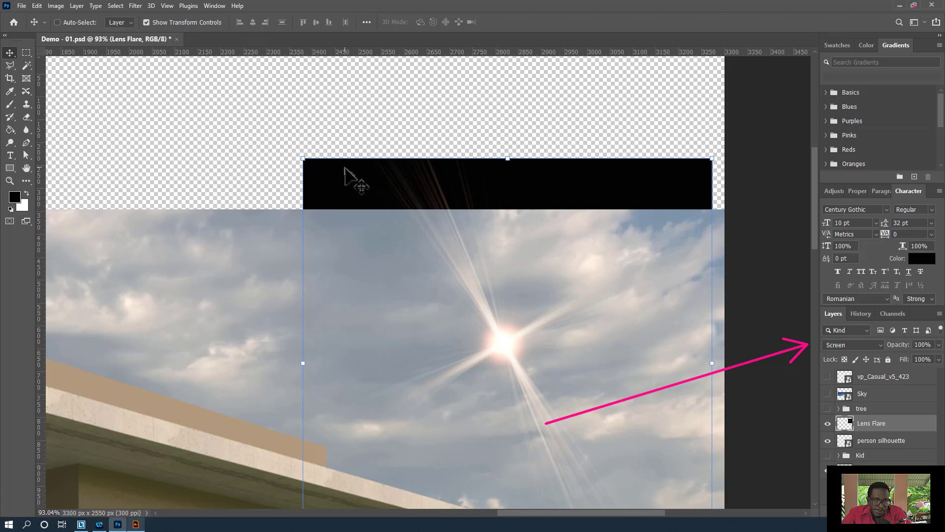
drag(352, 183, 355, 230)
scroll(451, 271, down, 2)
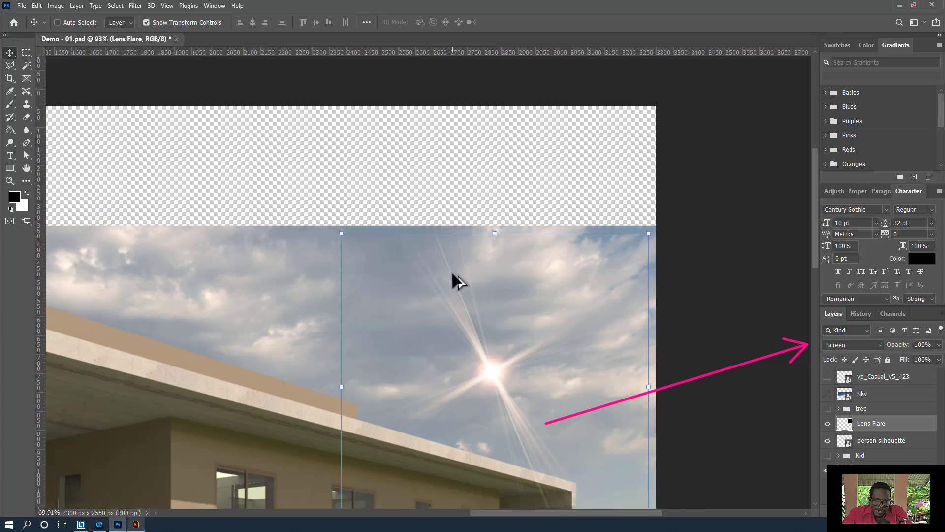
scroll(450, 270, down, 2)
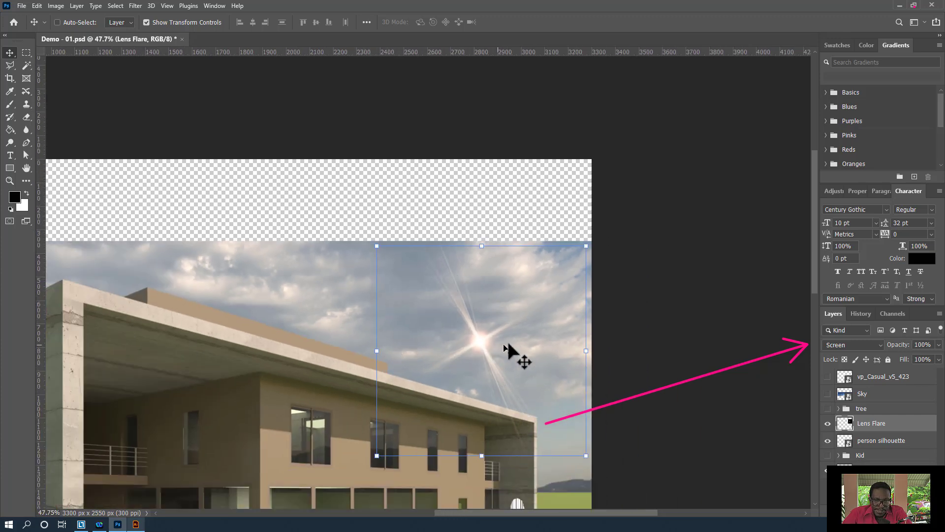
ctrl+click(217, 274)
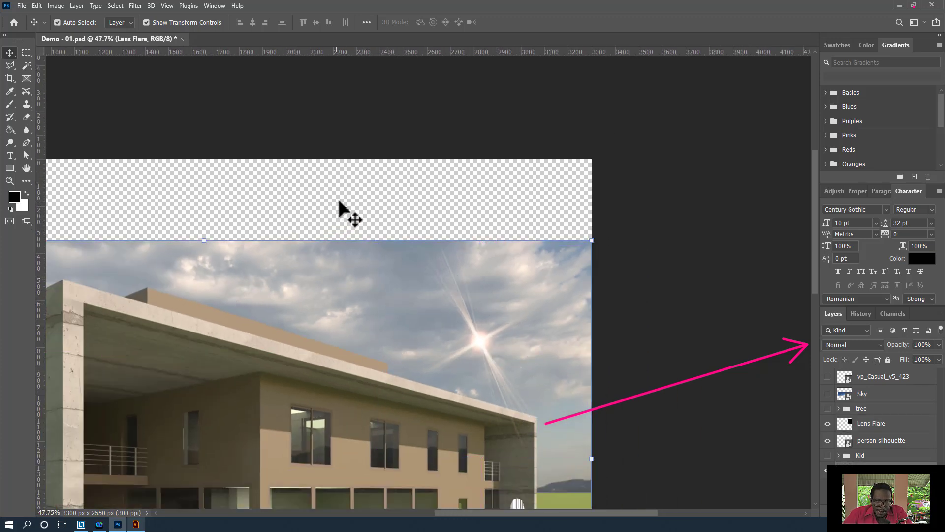
scroll(479, 212, down, 2)
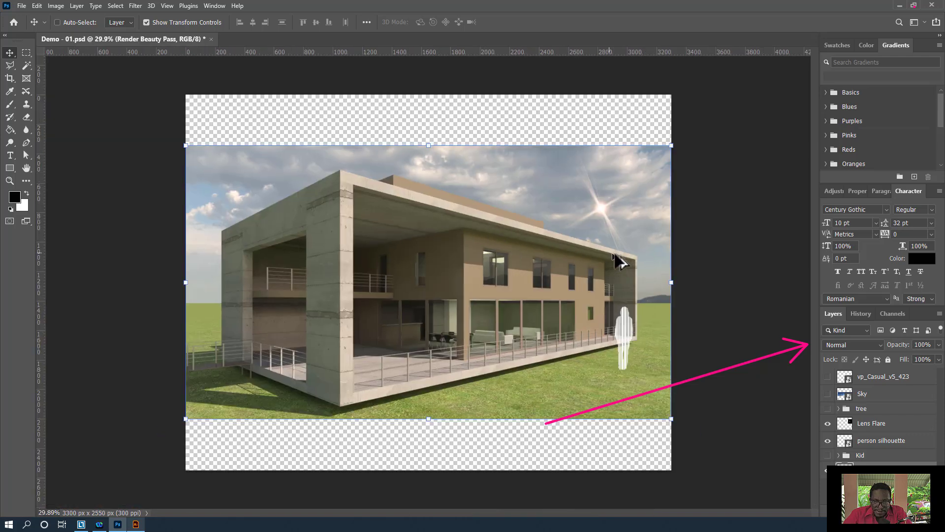
scroll(640, 276, up, 1)
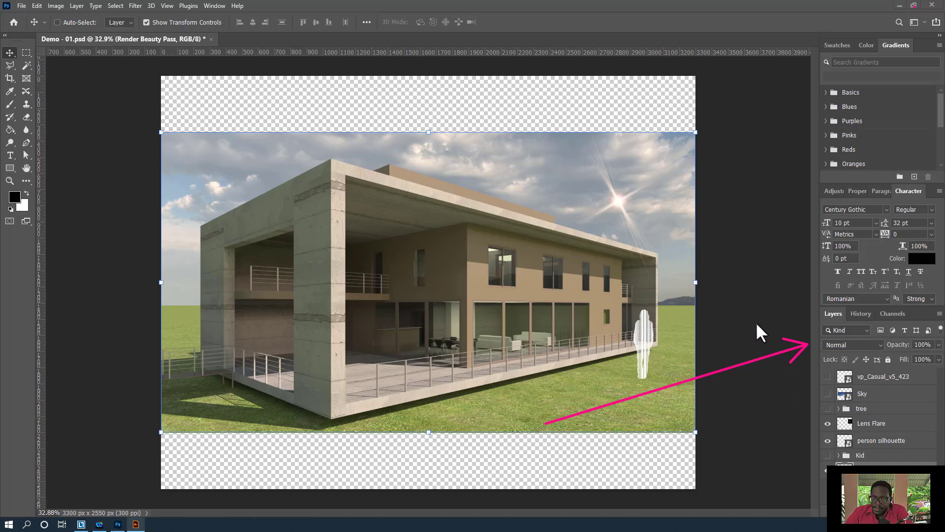
click(775, 358)
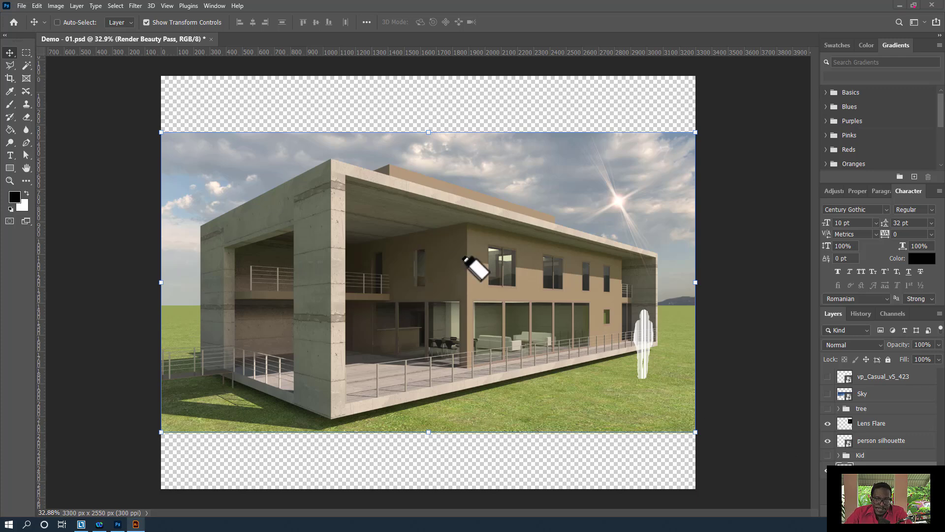